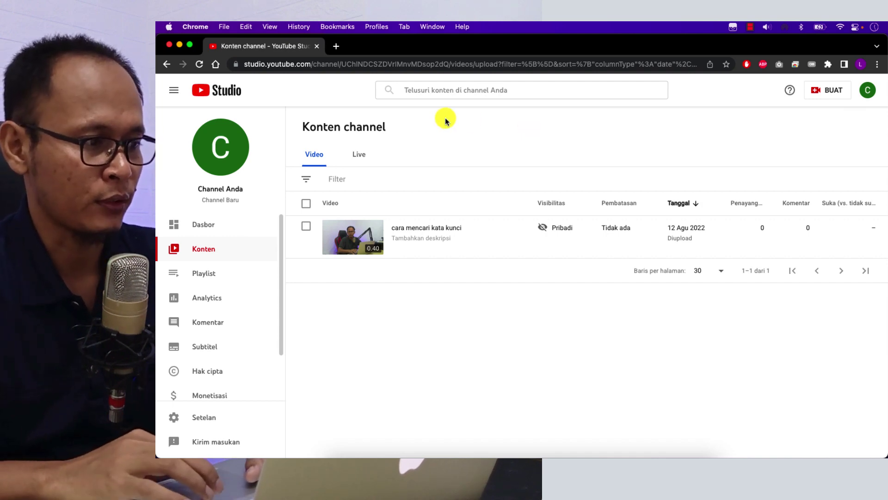
# Step: Open the video "cara mencari kata kunci" from the channel content and start the video editor for it
pyautogui.click(209, 250)
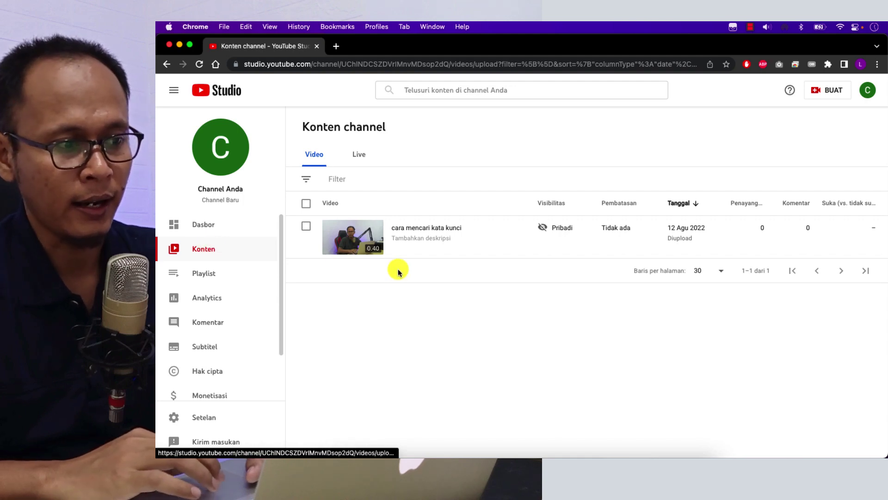
pyautogui.moveTo(363, 214)
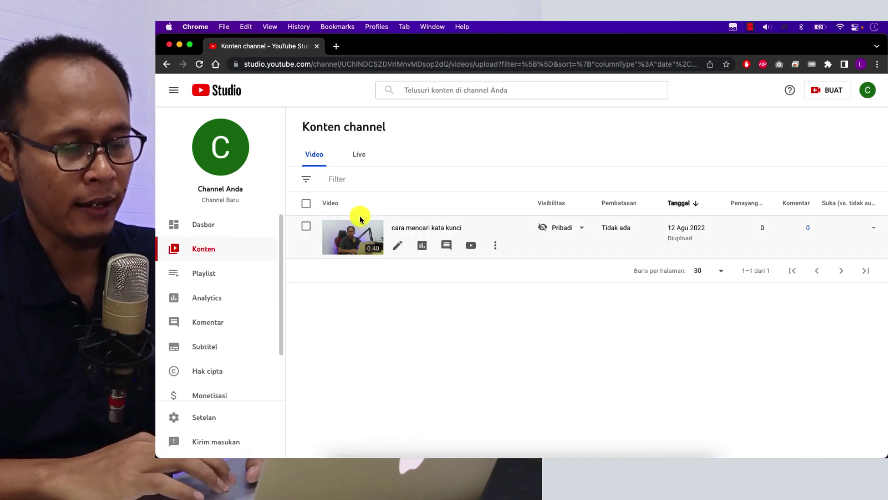
pyautogui.click(397, 245)
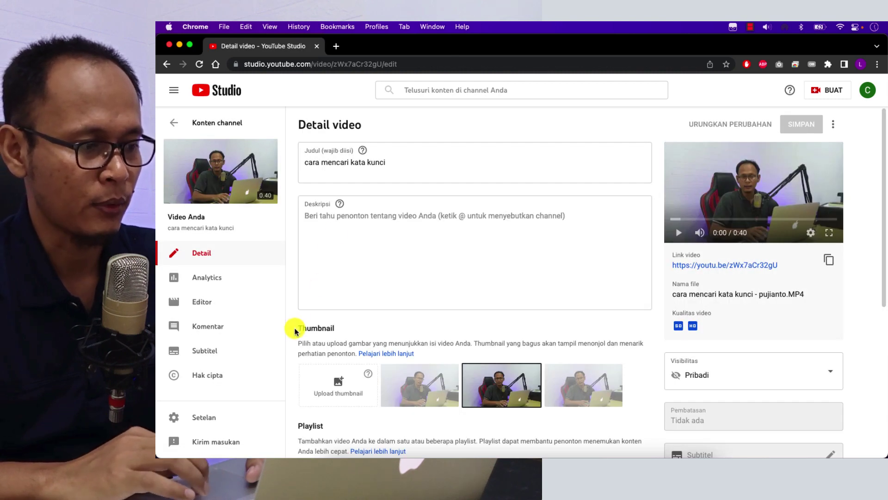
pyautogui.click(199, 304)
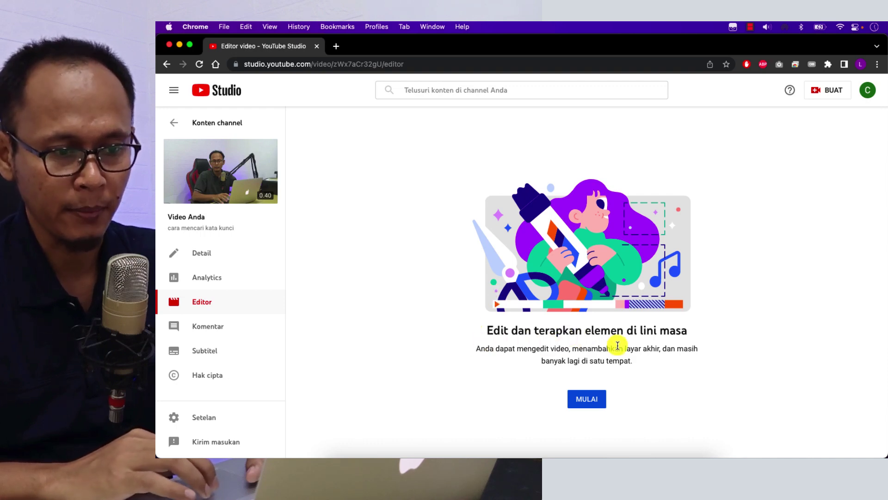
pyautogui.click(583, 402)
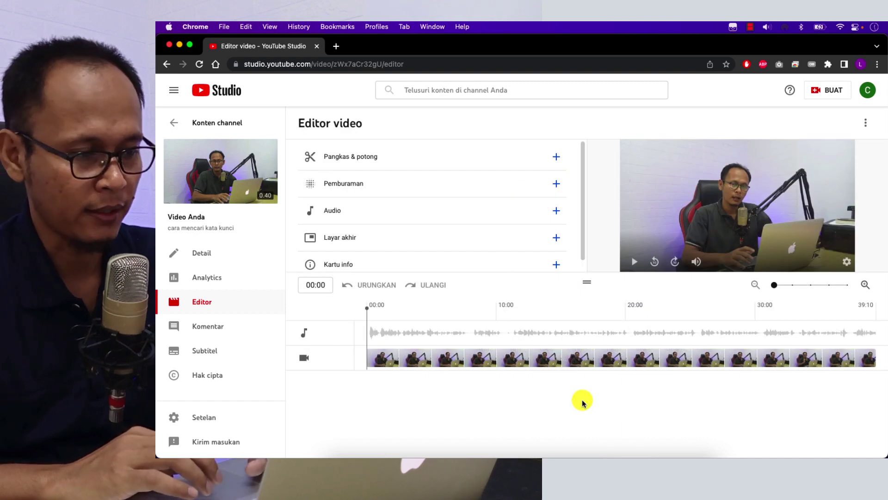
# Step: Look over the editor's tool list and the settings on the video's detail page
pyautogui.click(477, 312)
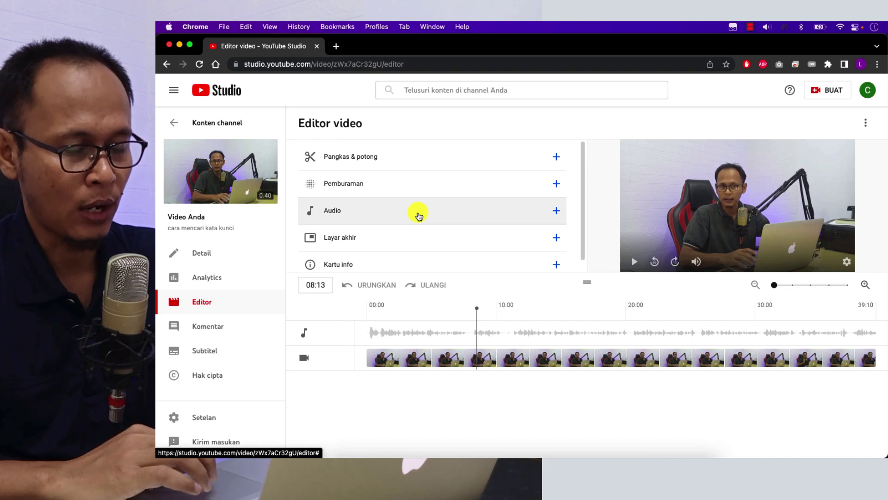
pyautogui.scroll(-1, 398, 236)
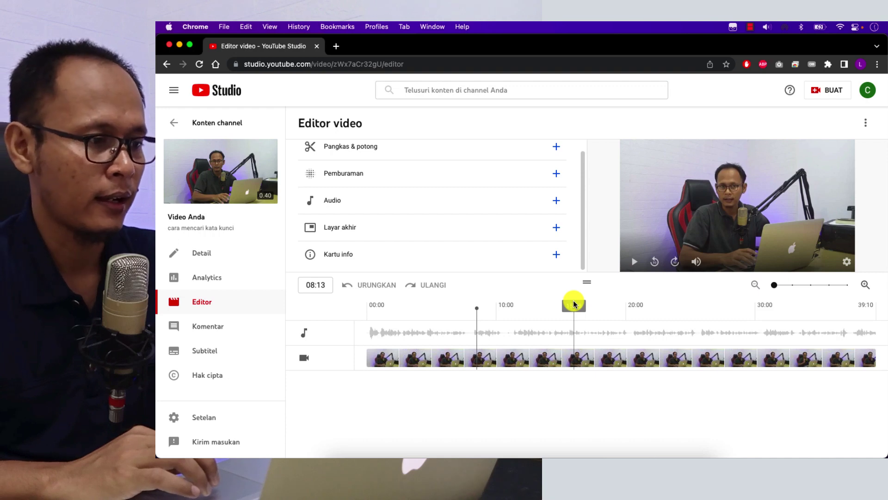
pyautogui.click(207, 254)
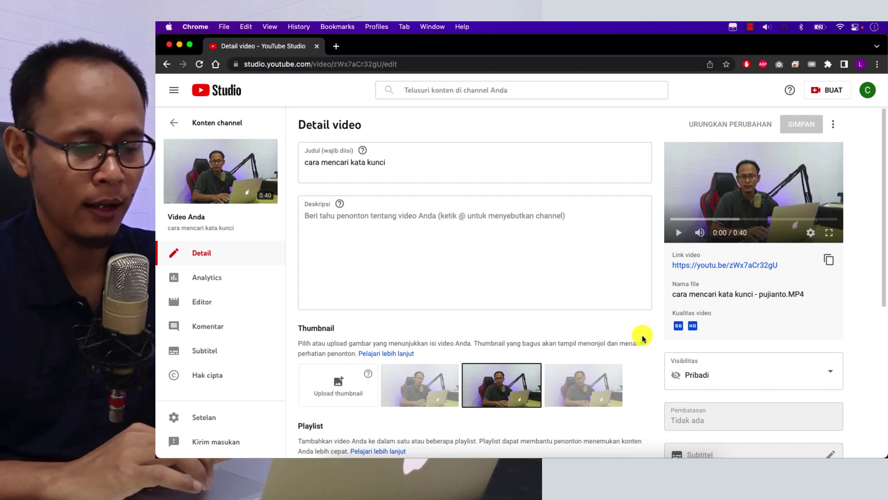
pyautogui.scroll(-3, 642, 335)
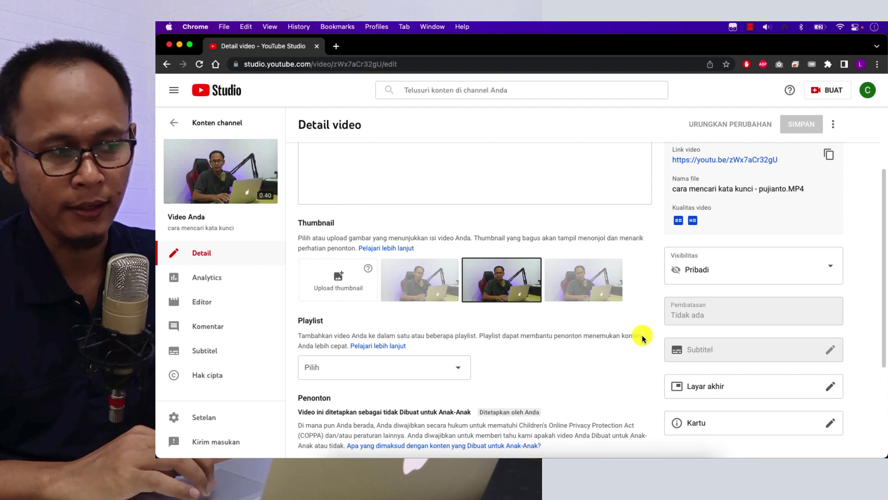
# Step: Return to the video editor and open the Trim & cut (Pangkas & potong) tool
pyautogui.click(204, 301)
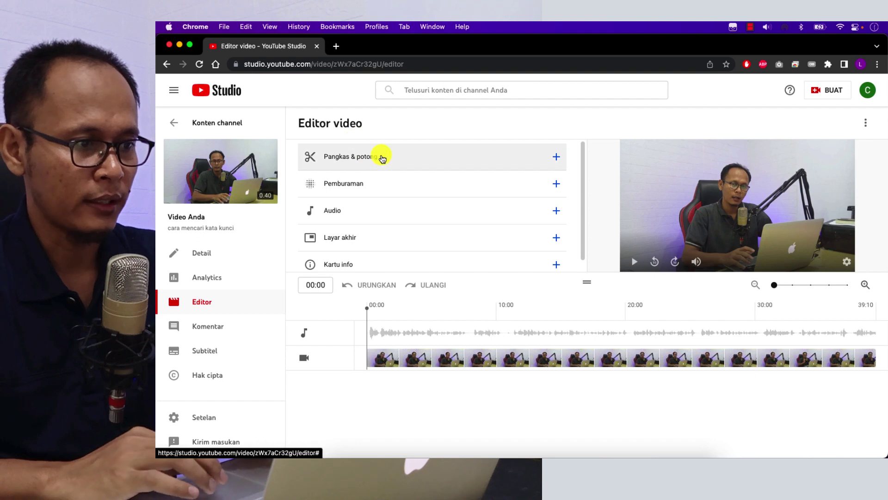
pyautogui.click(556, 160)
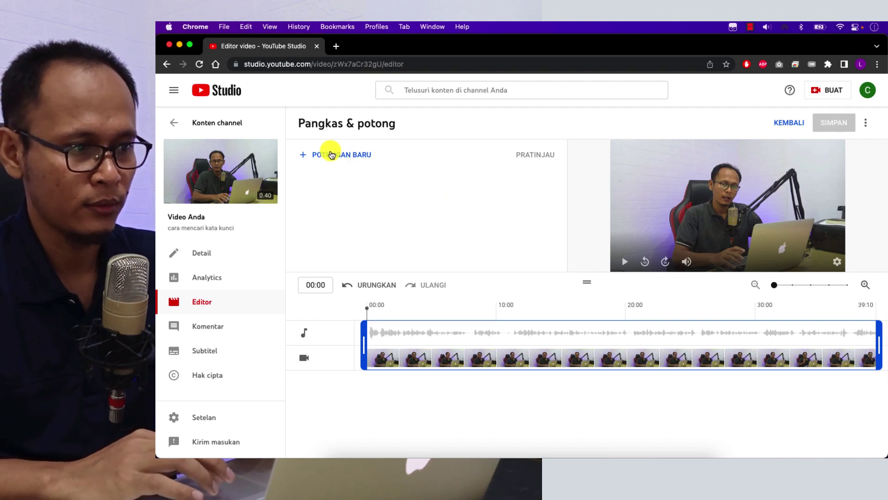
pyautogui.click(332, 154)
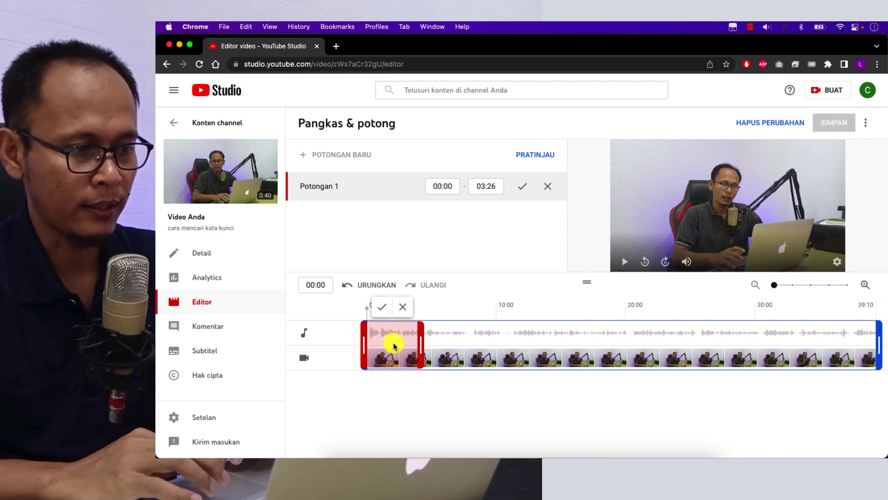
pyautogui.moveTo(422, 341)
pyautogui.mouseDown()
pyautogui.moveTo(403, 341)
pyautogui.moveTo(433, 339)
pyautogui.mouseUp()
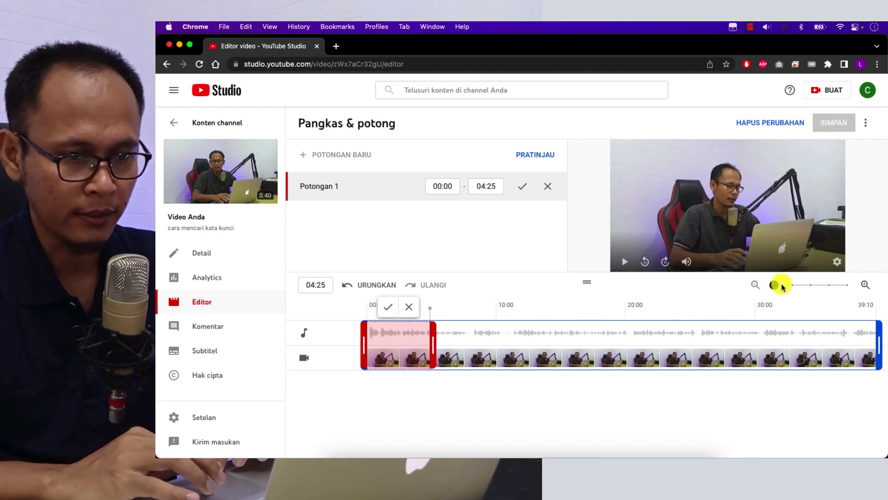
pyautogui.moveTo(782, 287); pyautogui.dragTo(790, 287)
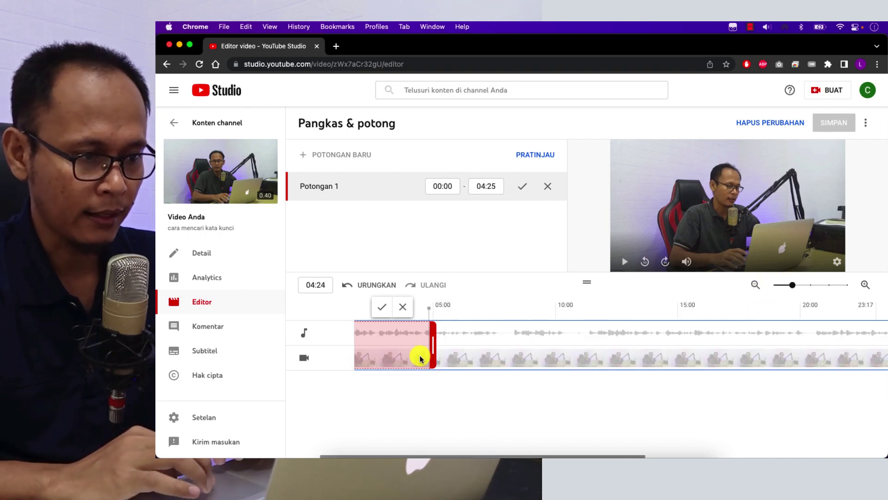
pyautogui.hscroll(-3, 409, 359)
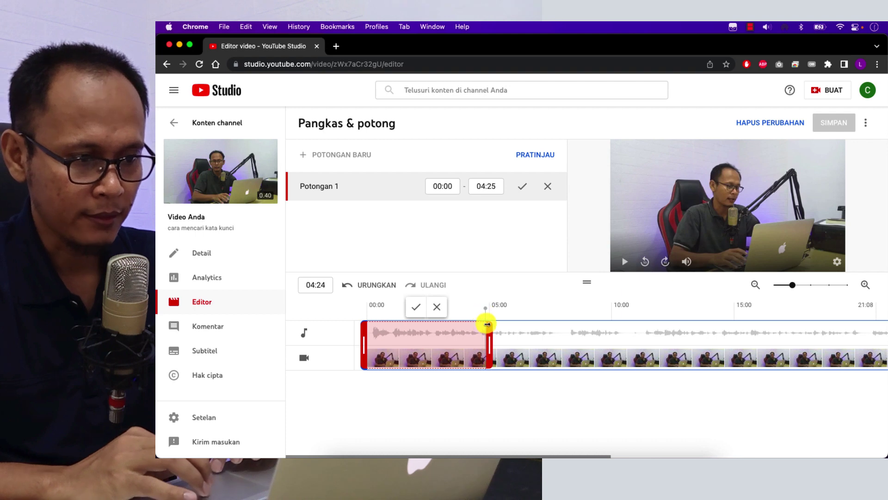
pyautogui.moveTo(489, 339); pyautogui.dragTo(481, 340)
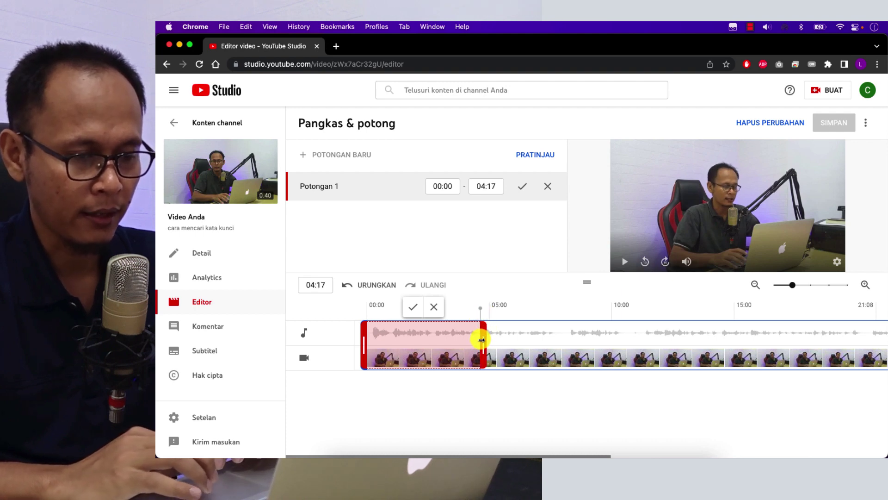
pyautogui.click(625, 261)
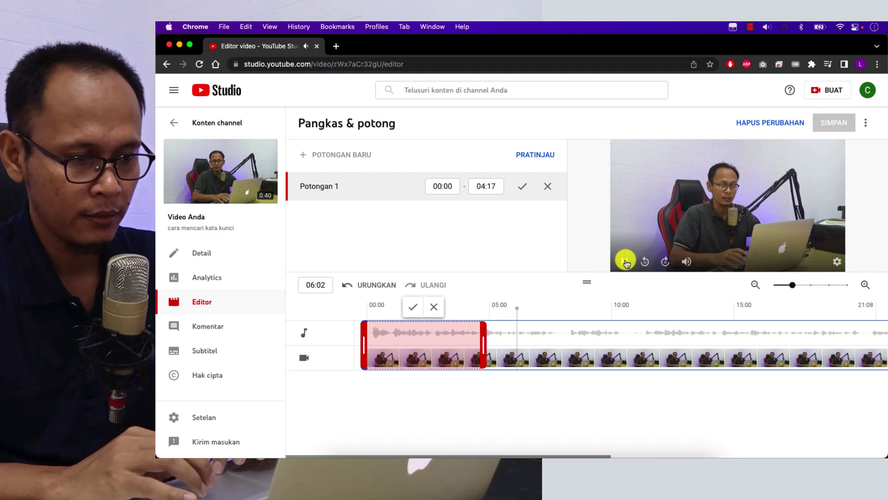
pyautogui.click(626, 263)
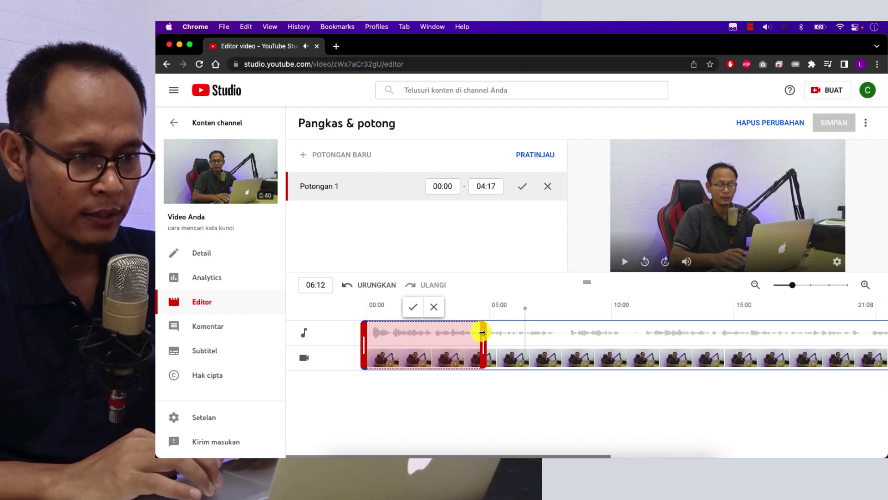
pyautogui.click(479, 306)
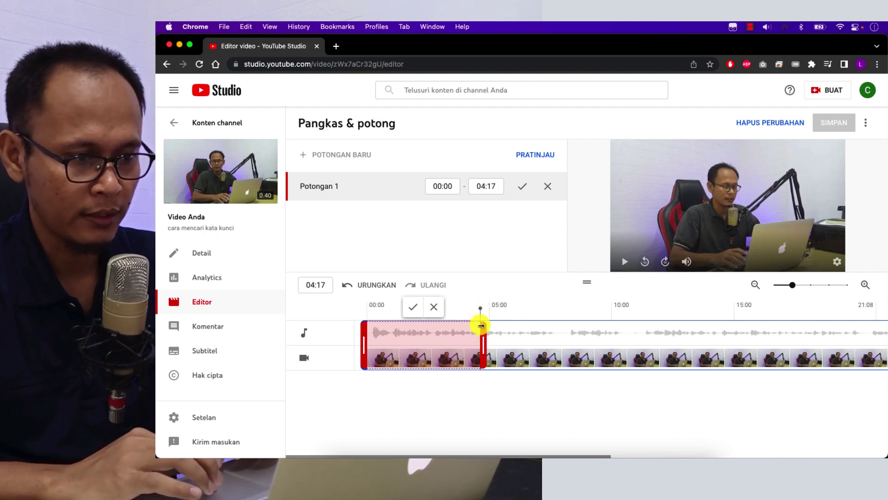
pyautogui.click(434, 309)
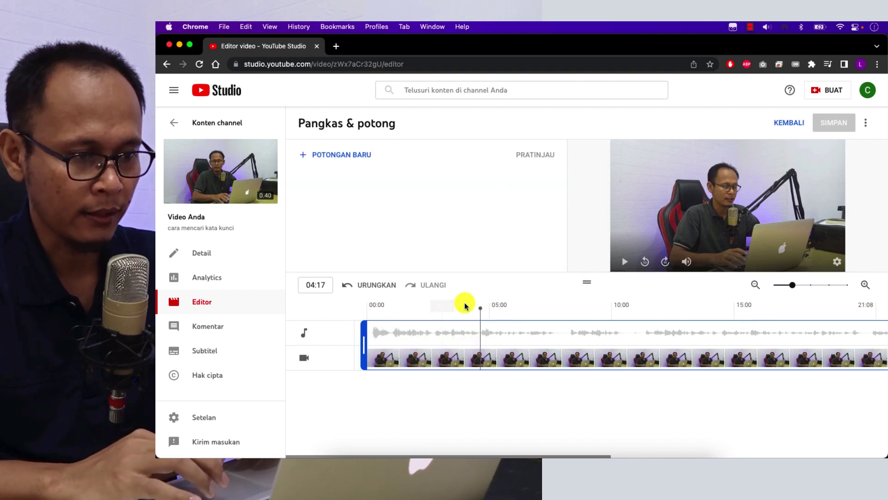
# Step: Play the opening from the start of the video and mark a new cut from 00:00 to 02:21
pyautogui.moveTo(480, 309); pyautogui.dragTo(366, 310)
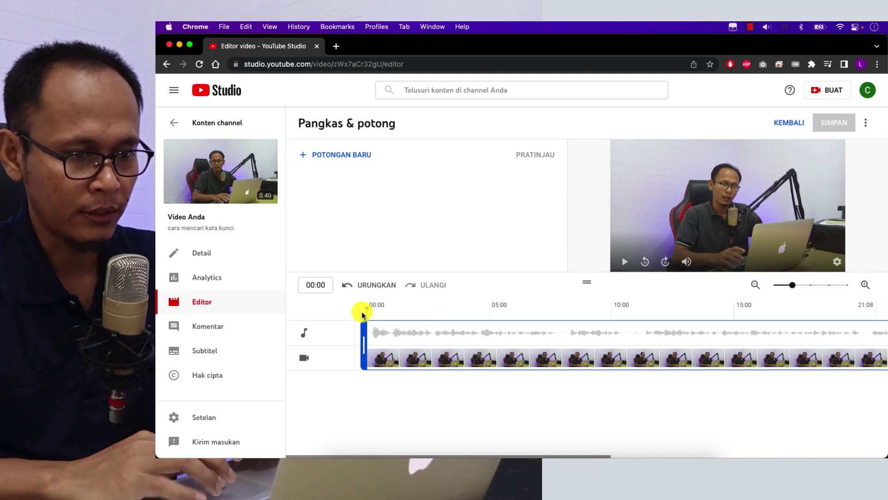
pyautogui.click(625, 261)
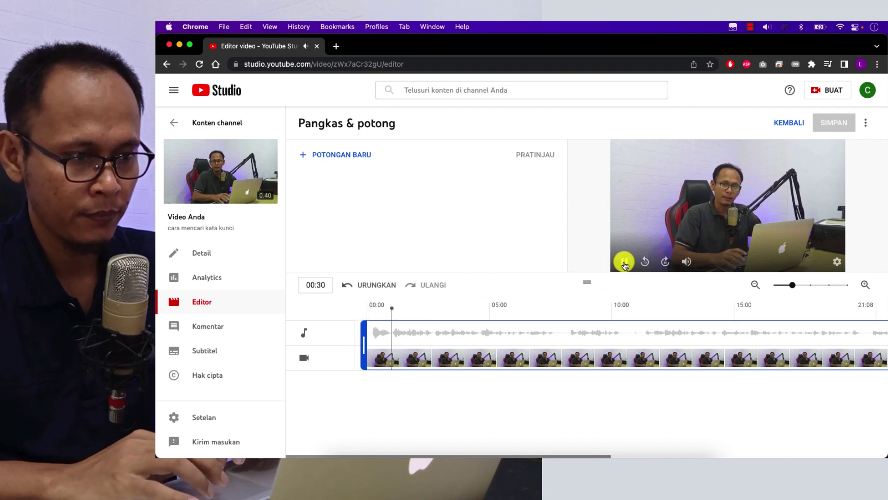
pyautogui.click(624, 263)
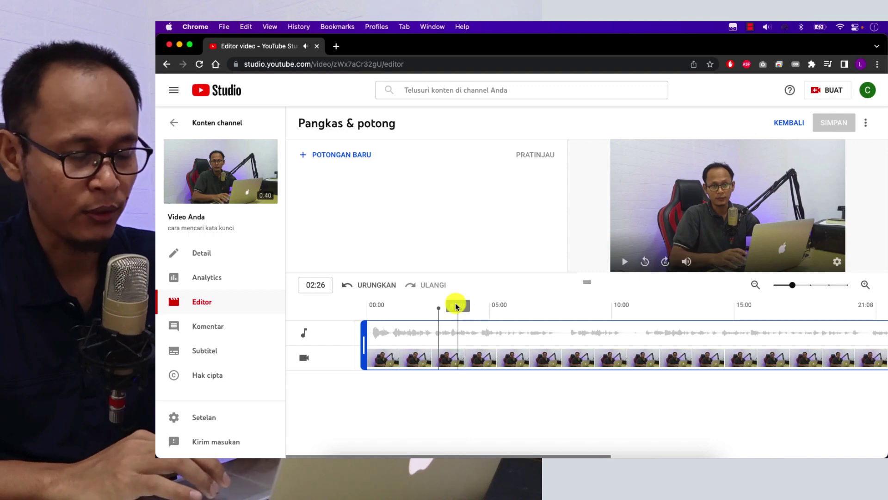
pyautogui.click(347, 157)
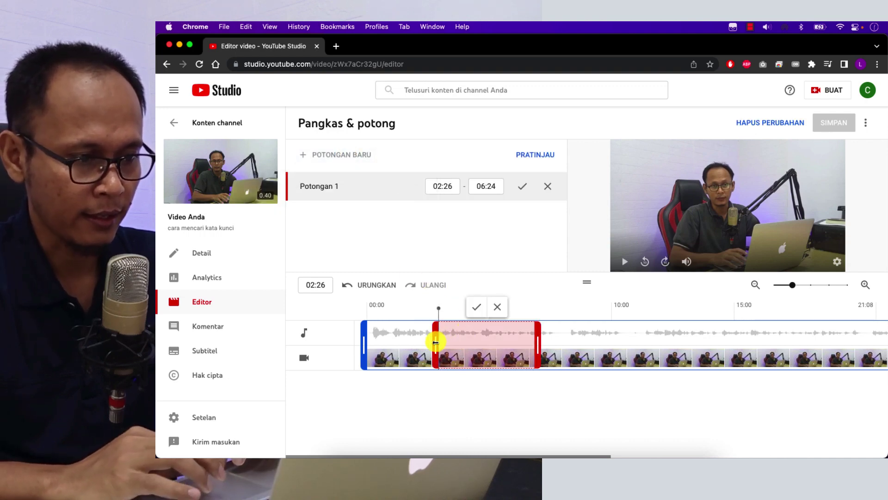
pyautogui.moveTo(436, 343); pyautogui.dragTo(353, 341)
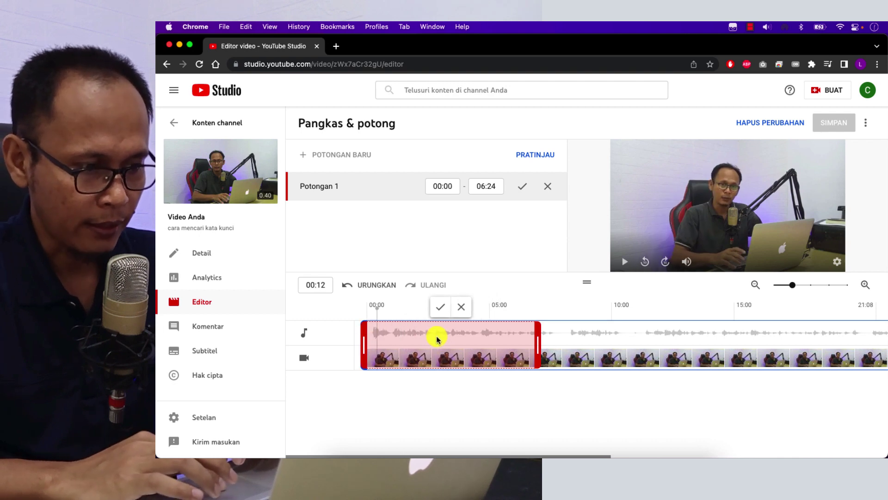
pyautogui.moveTo(537, 343); pyautogui.dragTo(436, 342)
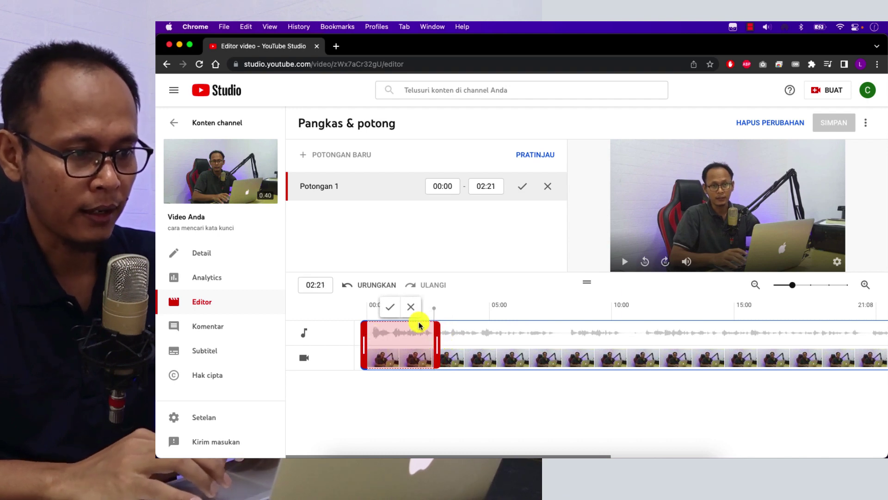
# Step: Preview the footage following the opening cut and try to apply the cut
pyautogui.click(624, 262)
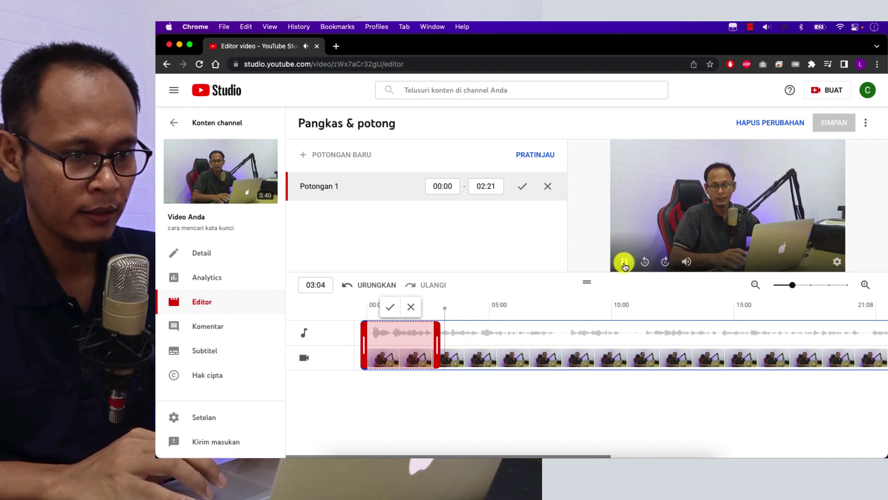
pyautogui.click(625, 262)
pyautogui.click(448, 315)
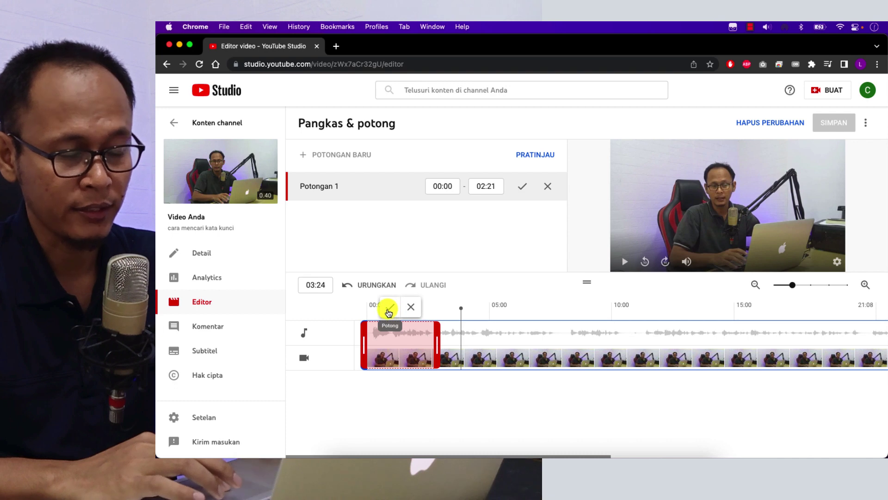
pyautogui.click(389, 308)
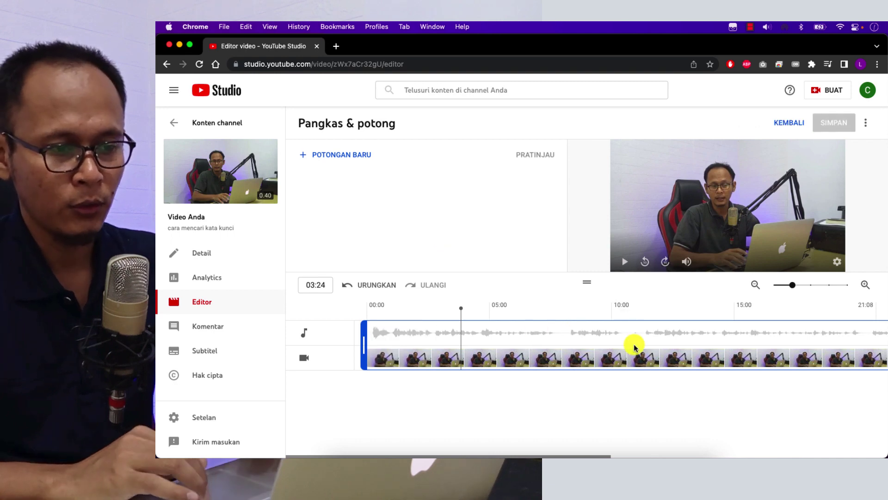
# Step: Create a new cut and set its range to 08:00–11:01 on the timeline
pyautogui.hscroll(5, 635, 348)
pyautogui.hscroll(5, 634, 348)
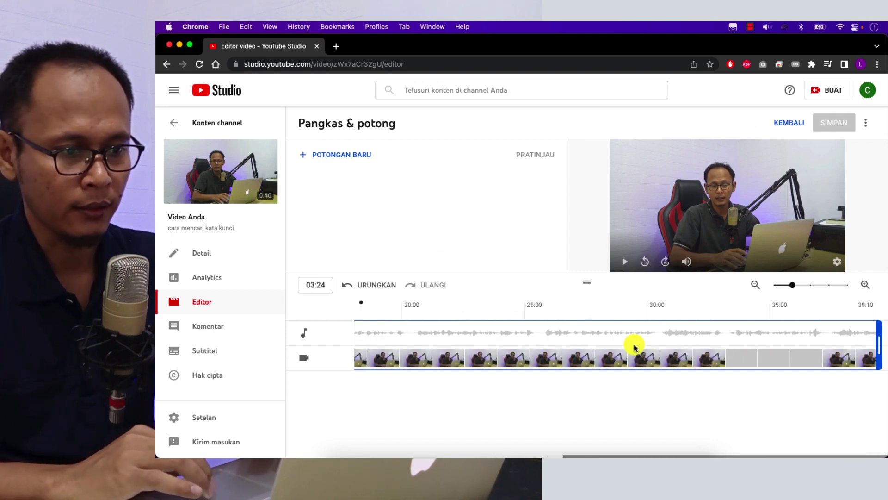
pyautogui.hscroll(-10, 415, 357)
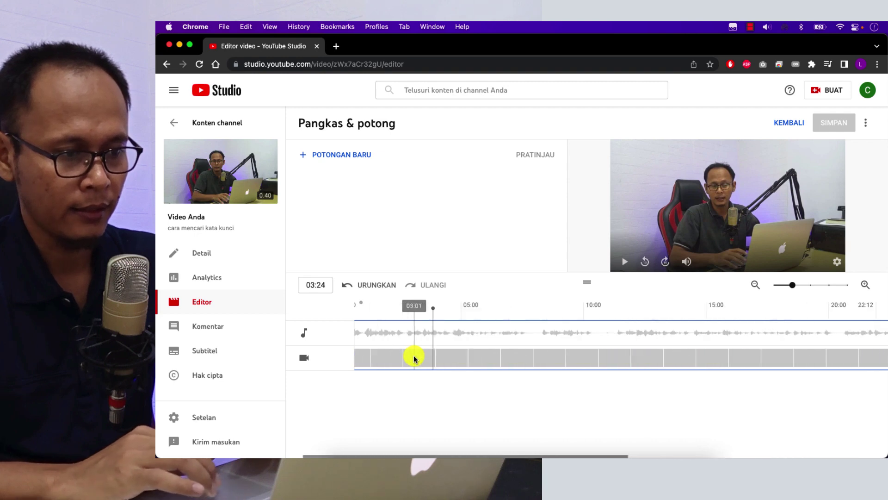
pyautogui.click(356, 156)
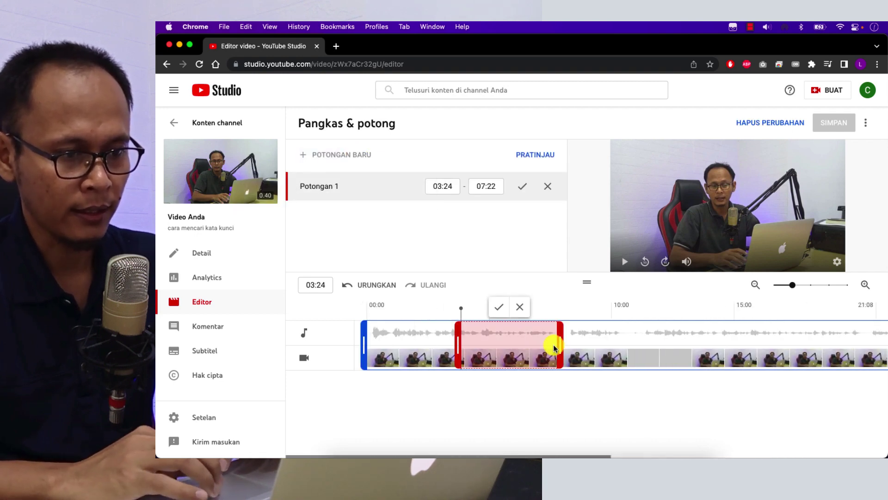
pyautogui.moveTo(569, 341); pyautogui.dragTo(640, 340)
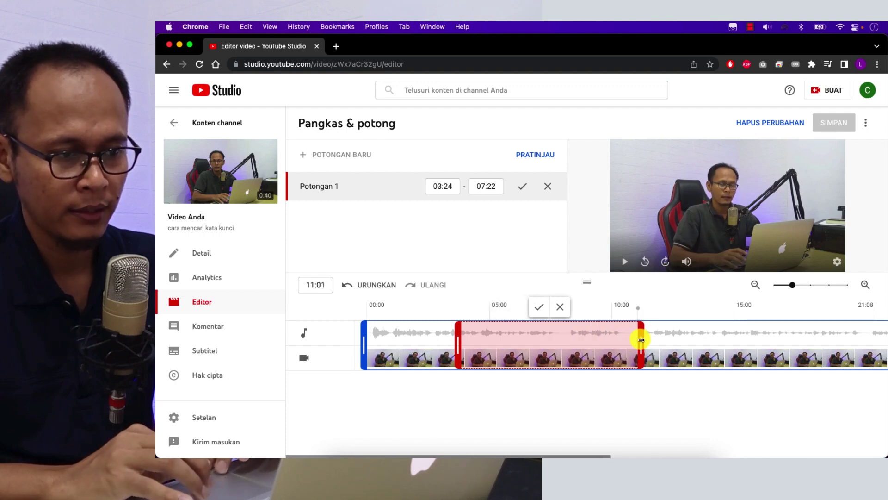
pyautogui.moveTo(459, 342); pyautogui.dragTo(563, 337)
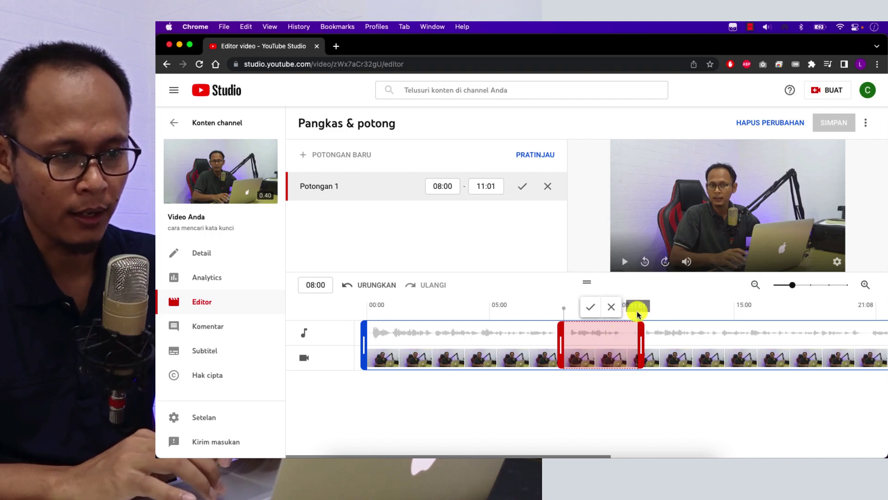
# Step: Preview the playback across the marked section starting from 06:12, and apply the cut
pyautogui.click(525, 313)
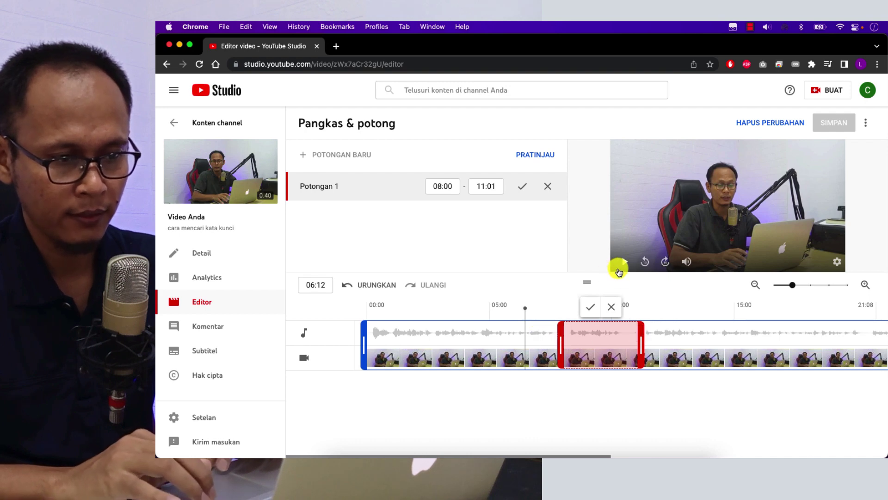
pyautogui.click(624, 263)
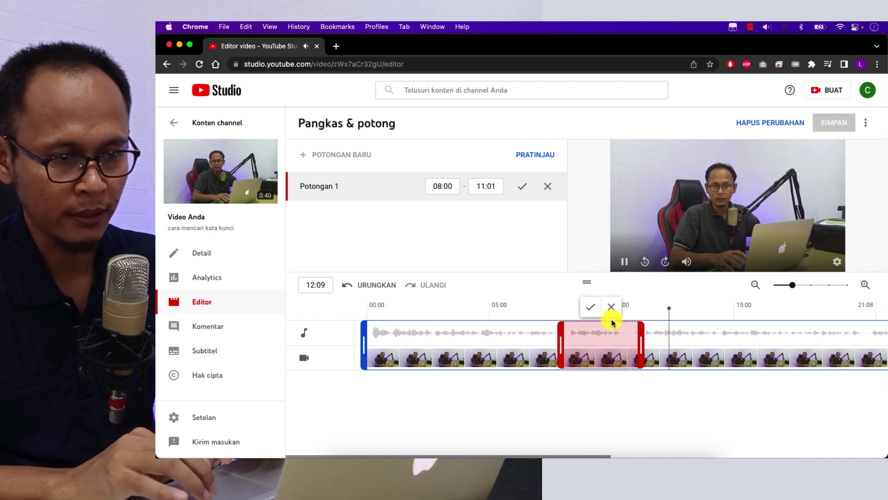
pyautogui.click(624, 261)
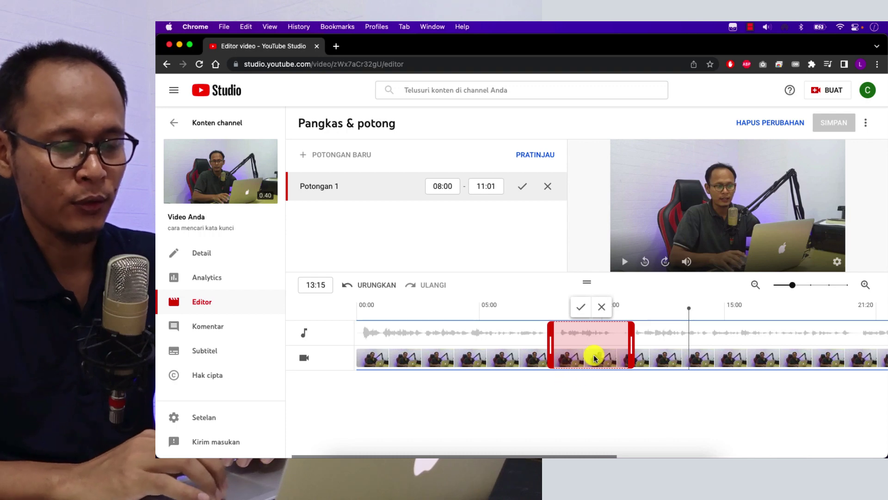
pyautogui.click(579, 306)
# Step: Cut out a second section from 33:06 to 39:09 at the end of the video and save the edits
pyautogui.hscroll(10, 657, 344)
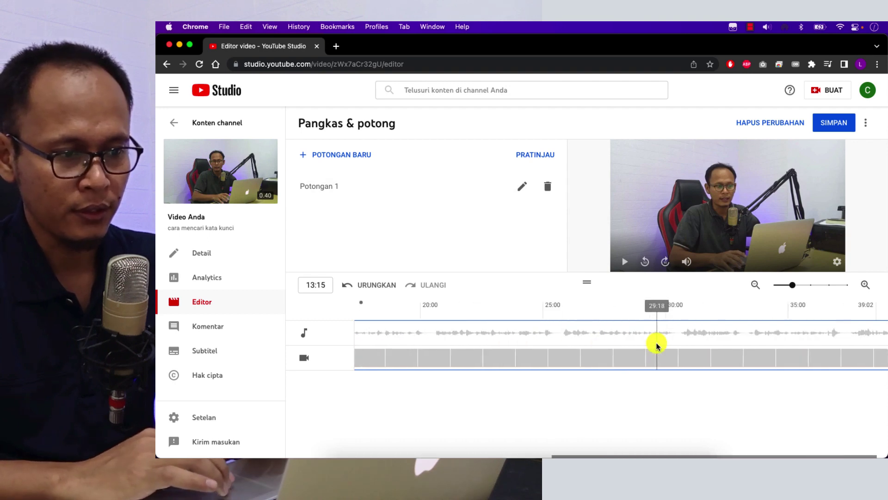
pyautogui.hscroll(1, 656, 346)
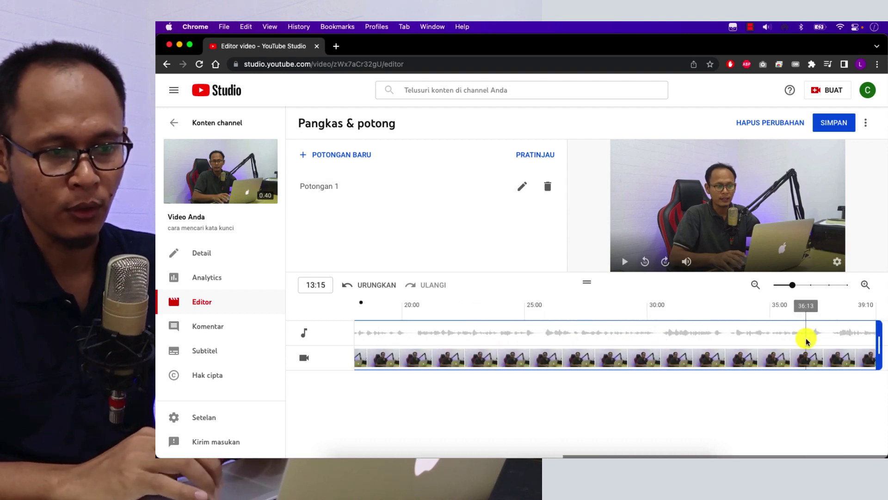
pyautogui.click(369, 157)
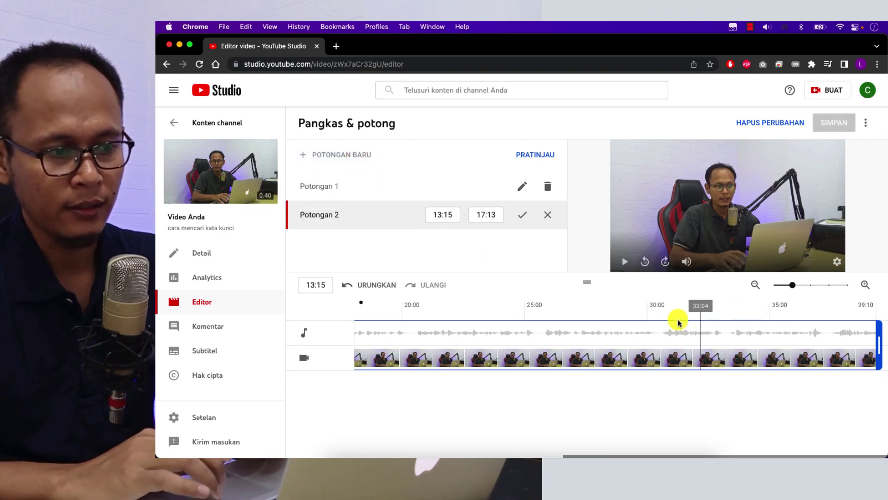
pyautogui.hscroll(-10, 514, 342)
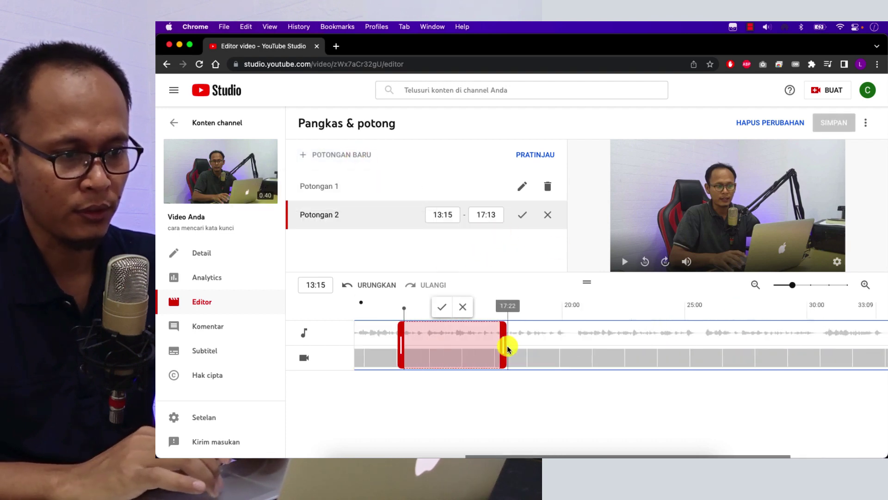
pyautogui.moveTo(790, 285); pyautogui.dragTo(774, 284)
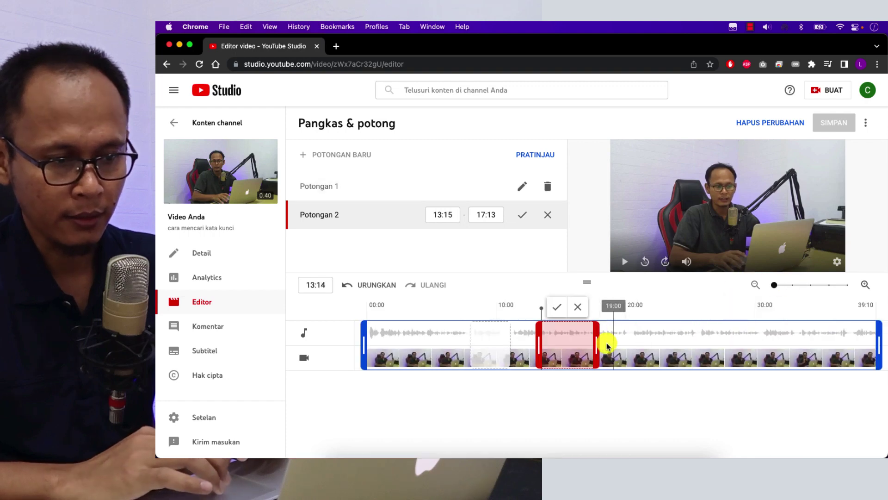
pyautogui.moveTo(600, 348); pyautogui.dragTo(879, 337)
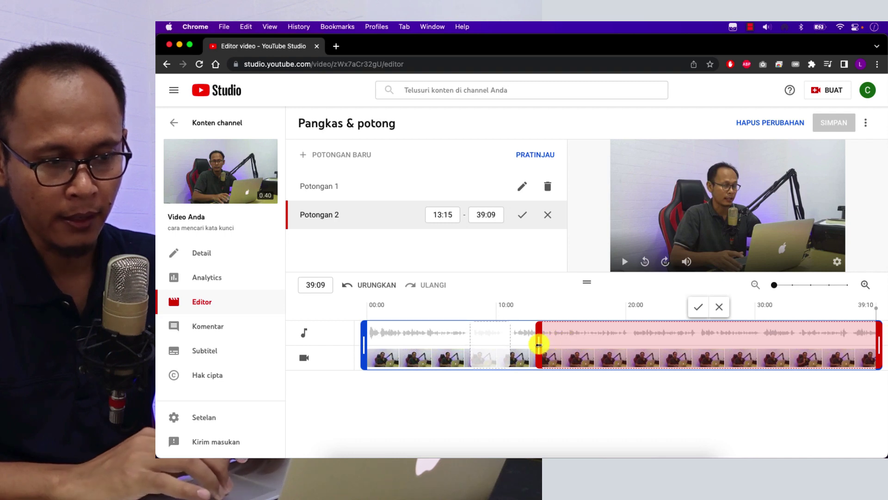
pyautogui.moveTo(538, 344); pyautogui.dragTo(793, 335)
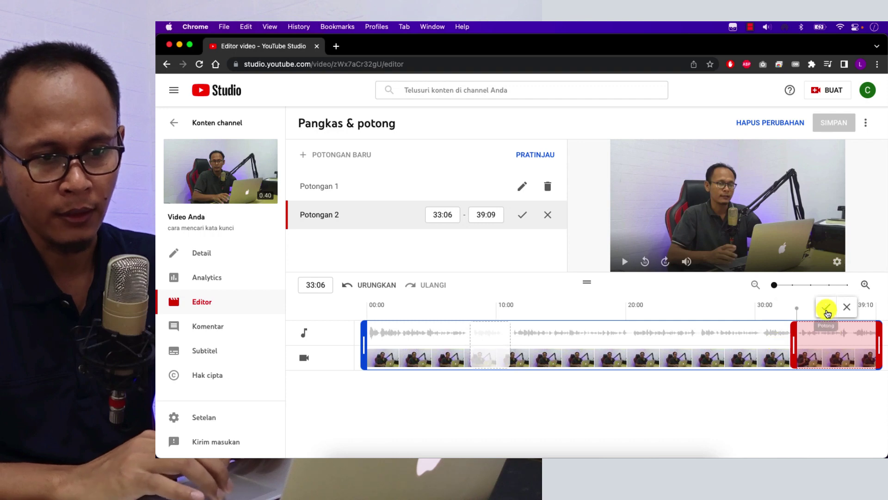
pyautogui.click(828, 313)
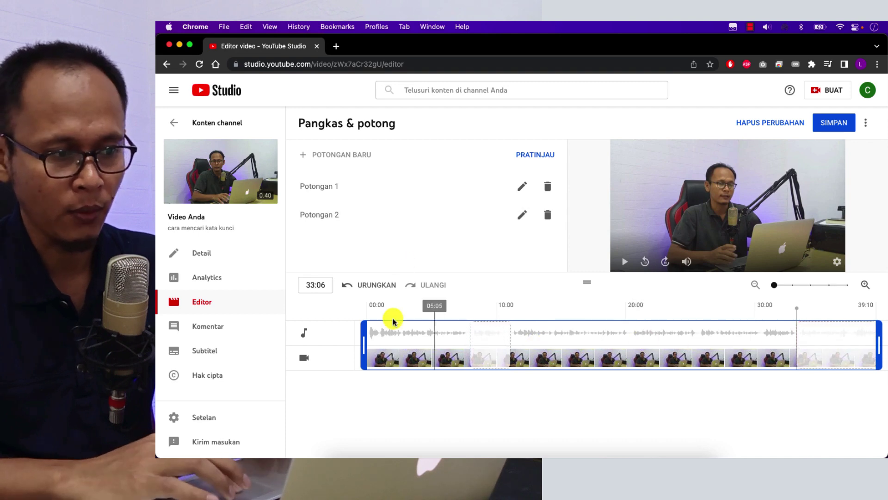
pyautogui.moveTo(474, 348)
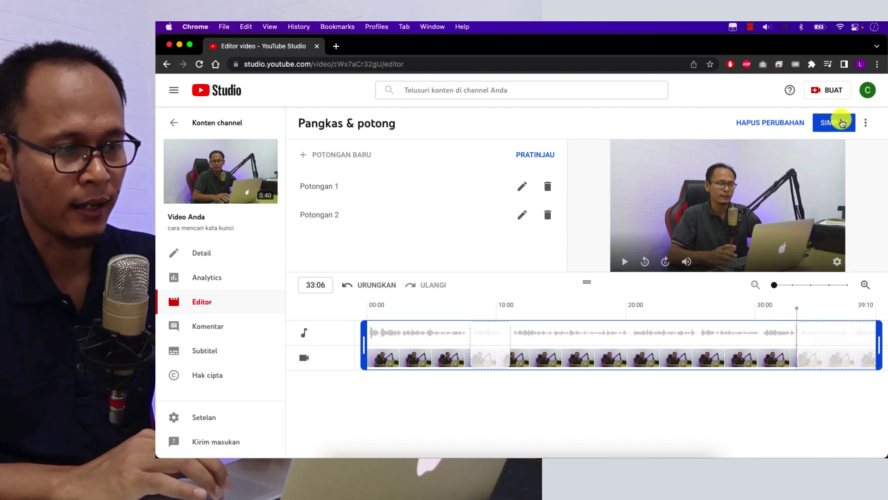
pyautogui.click(842, 123)
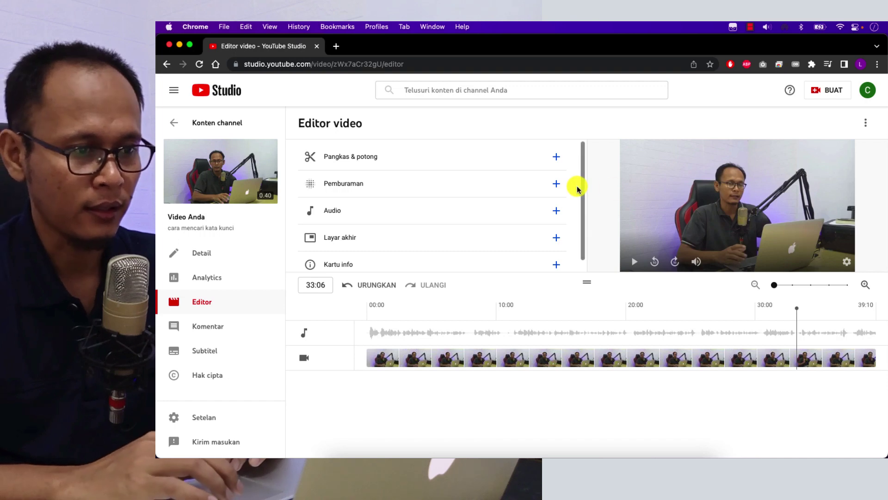
pyautogui.click(557, 183)
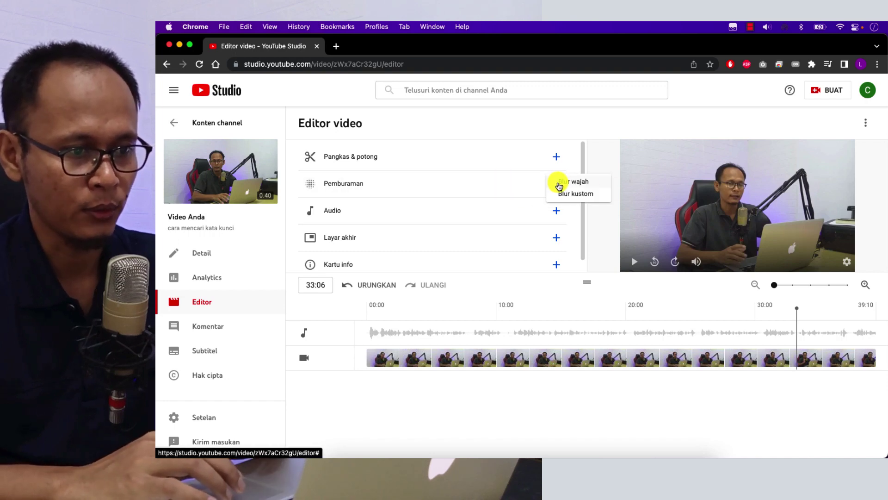
pyautogui.click(582, 181)
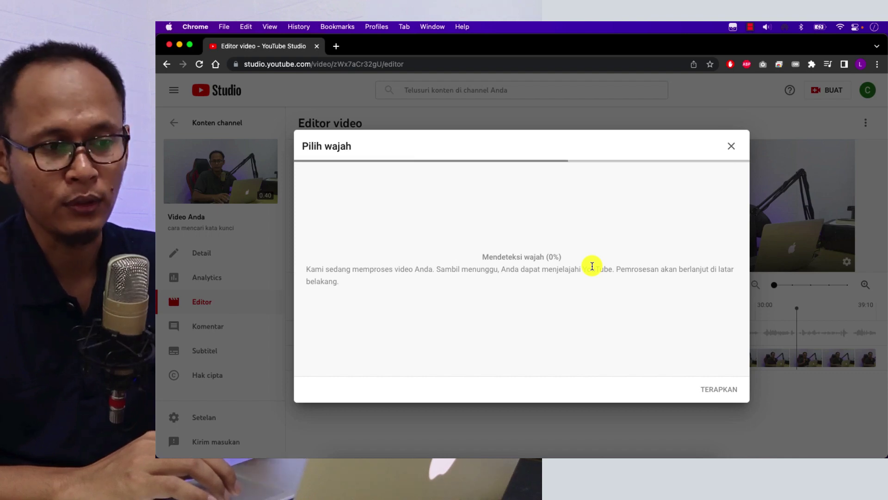
pyautogui.click(731, 149)
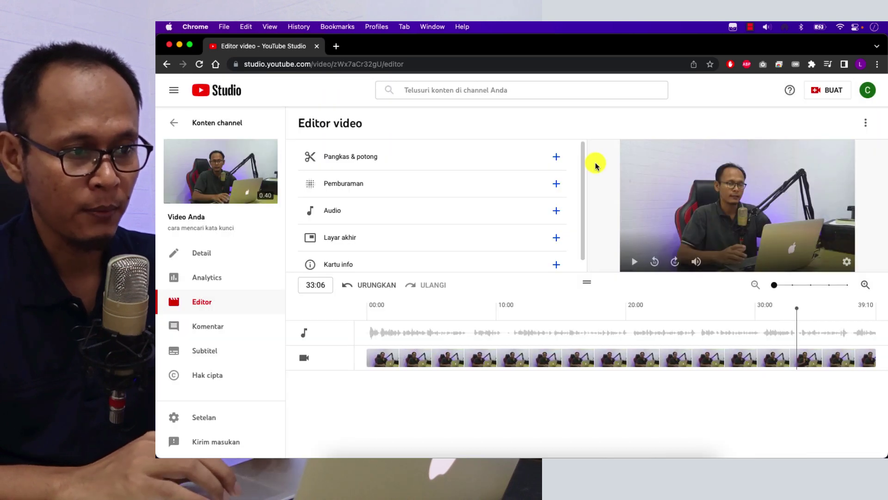
# Step: Add a custom blur (Blur kustom), set its shape to Oval and place it over the laptop
pyautogui.click(557, 185)
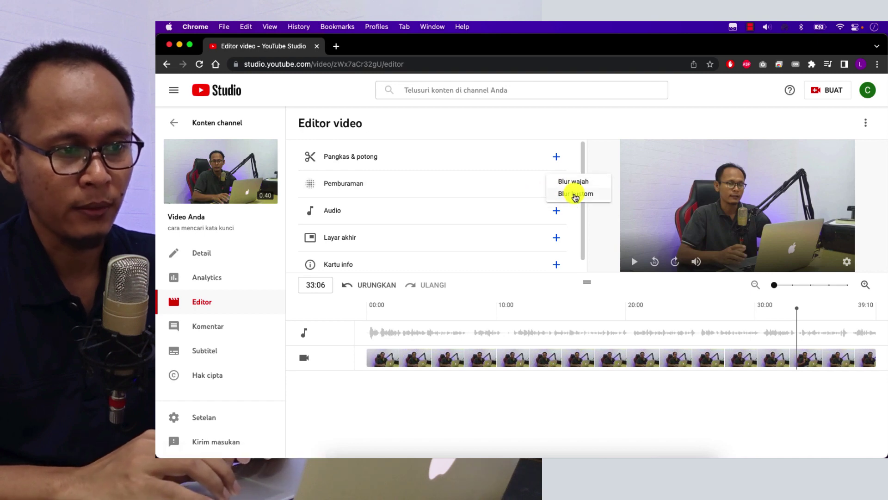
pyautogui.click(575, 194)
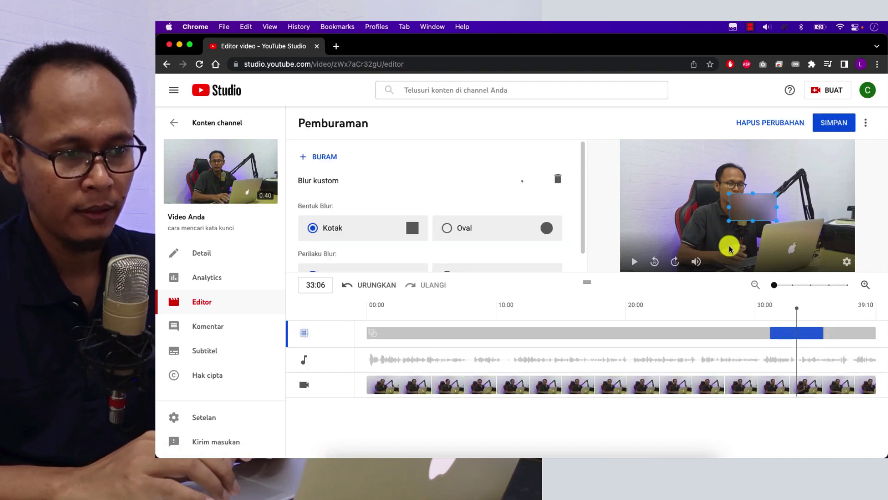
pyautogui.moveTo(753, 206); pyautogui.dragTo(768, 194)
pyautogui.moveTo(698, 197); pyautogui.dragTo(725, 188)
pyautogui.click(447, 229)
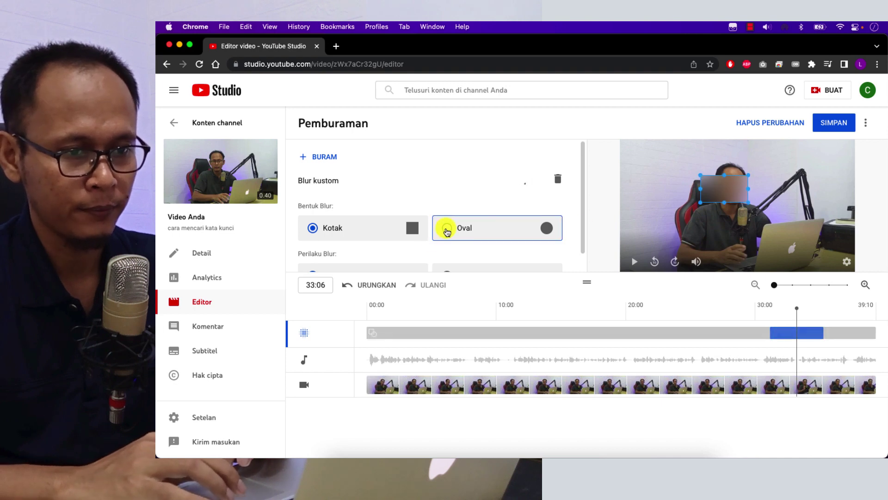
pyautogui.moveTo(725, 200); pyautogui.dragTo(794, 259)
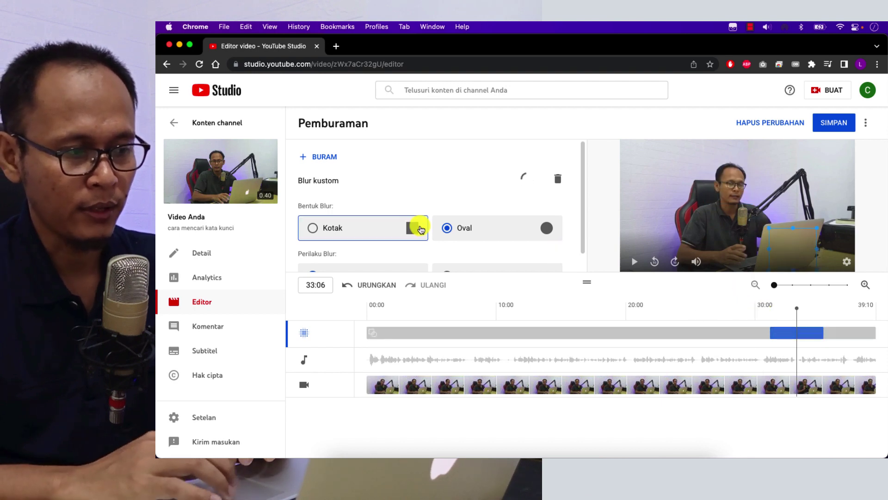
# Step: Try the object-tracking behaviour (Lacak objek) for the blur and switch it to the fixed position option (Tetapkan posisi blur)
pyautogui.scroll(-1, 418, 226)
pyautogui.click(323, 257)
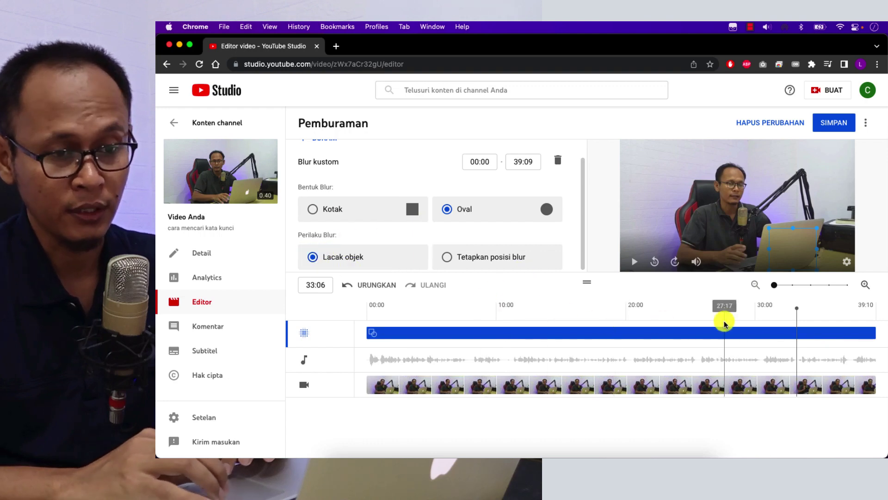
pyautogui.click(447, 259)
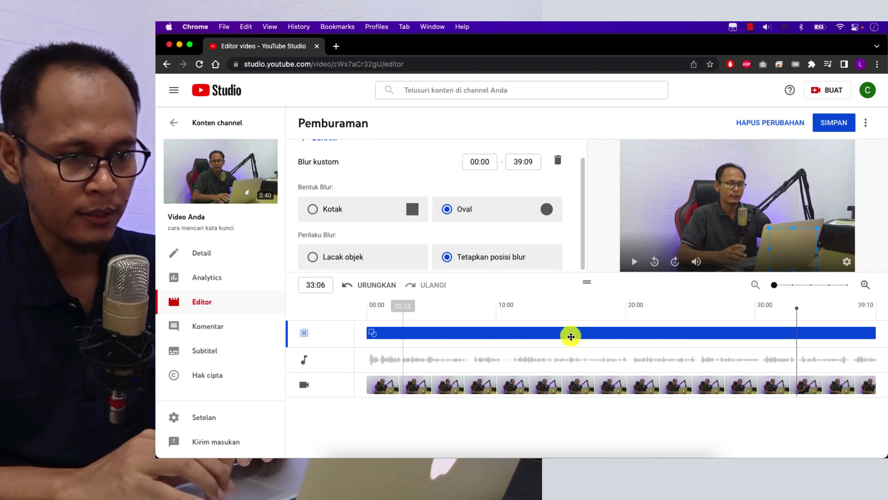
# Step: Limit the blur's time range to 04:19–23:14 and preview the video from 03:22
pyautogui.moveTo(728, 329); pyautogui.dragTo(682, 327)
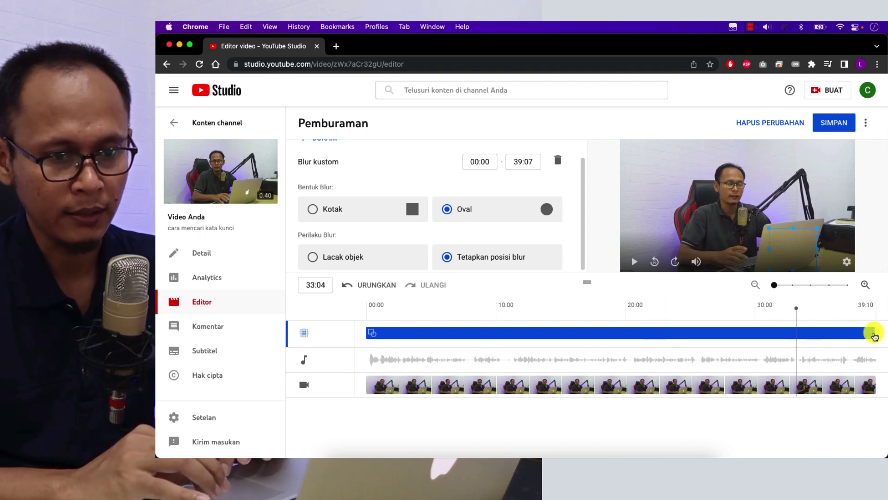
pyautogui.moveTo(847, 336); pyautogui.dragTo(734, 334)
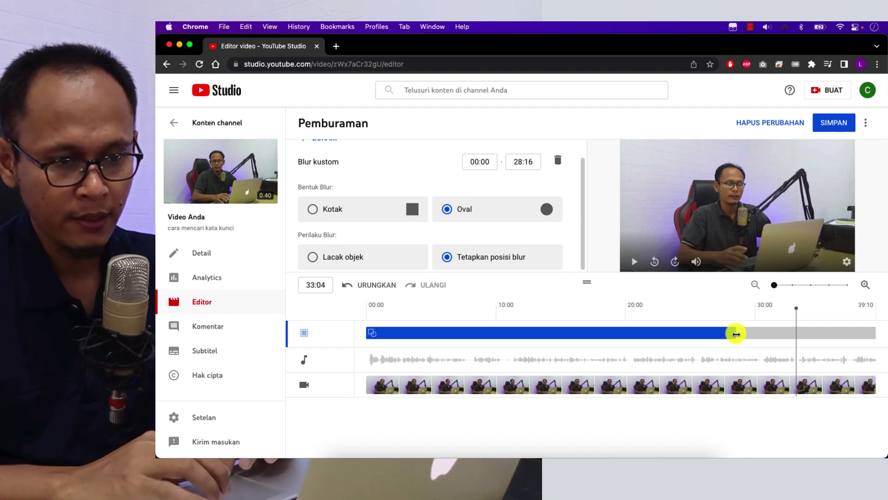
pyautogui.moveTo(736, 333); pyautogui.dragTo(673, 335)
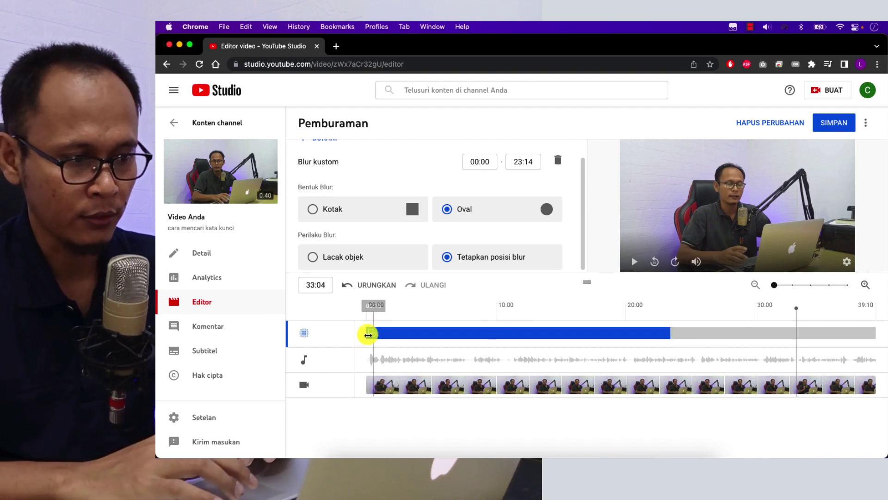
pyautogui.moveTo(381, 334); pyautogui.dragTo(428, 331)
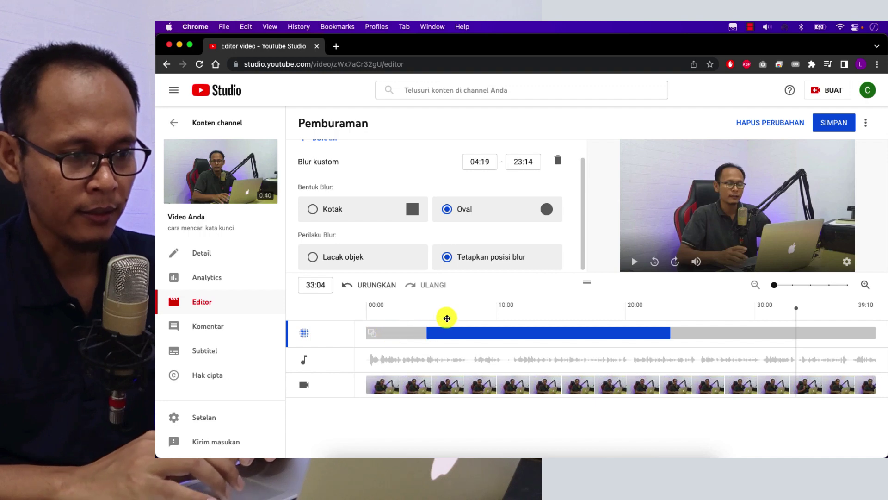
pyautogui.click(416, 315)
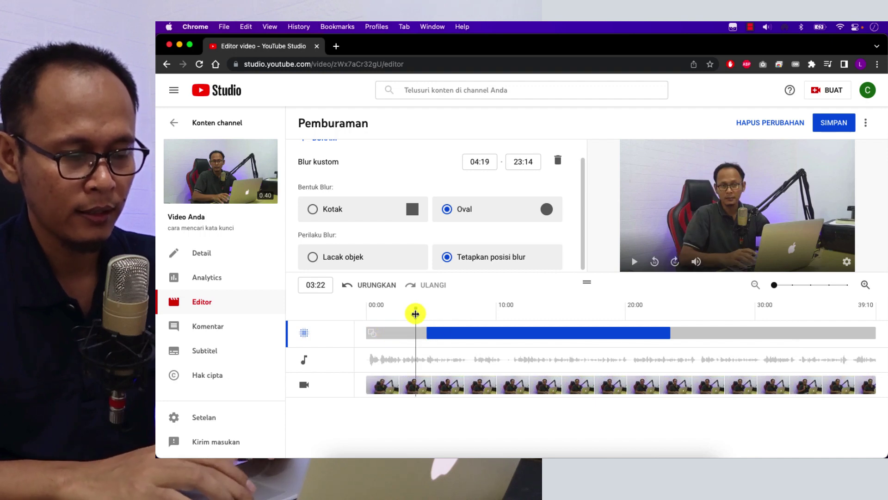
pyautogui.press('space')
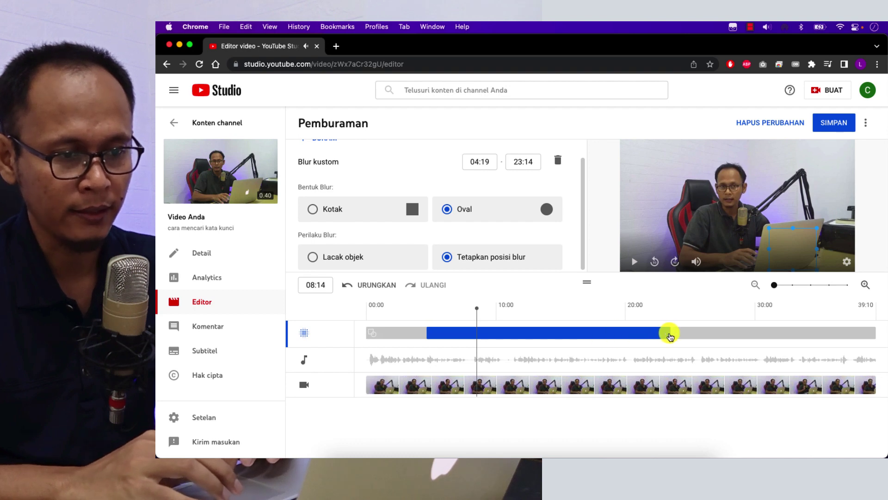
# Step: Extend the blur across the whole video, from 00:00 to 39:07
pyautogui.moveTo(670, 333); pyautogui.dragTo(879, 335)
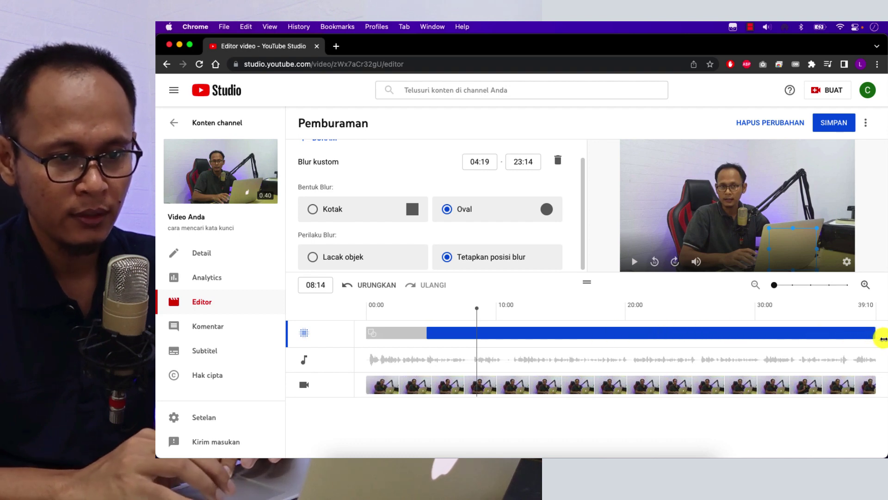
pyautogui.moveTo(424, 333); pyautogui.dragTo(353, 332)
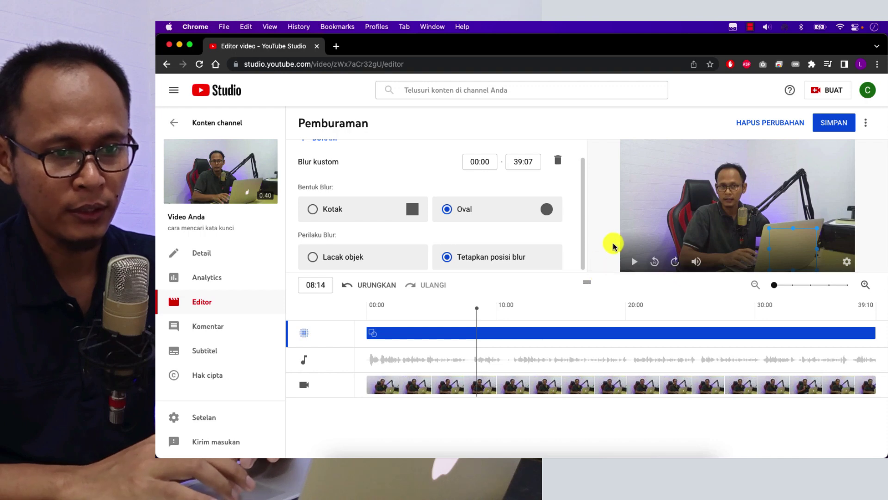
# Step: Add a second custom blur (Blur kustom), place it over the man's face and set its shape to Oval
pyautogui.click(476, 221)
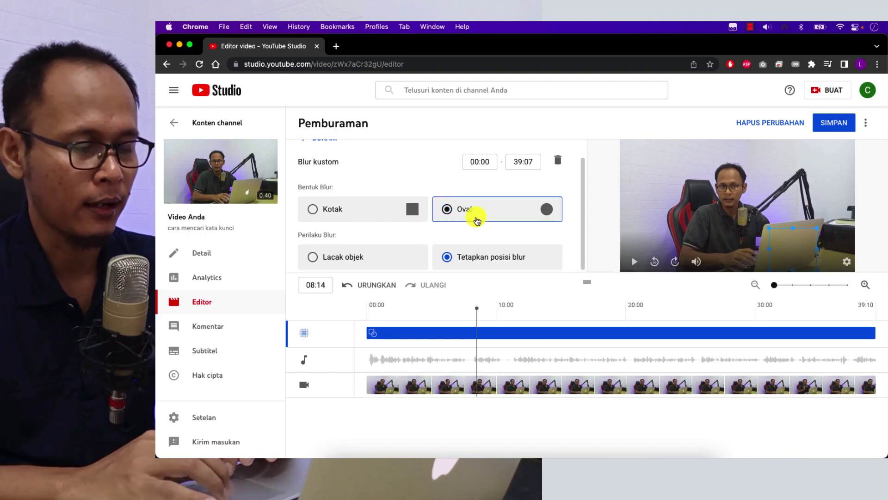
pyautogui.scroll(1, 477, 221)
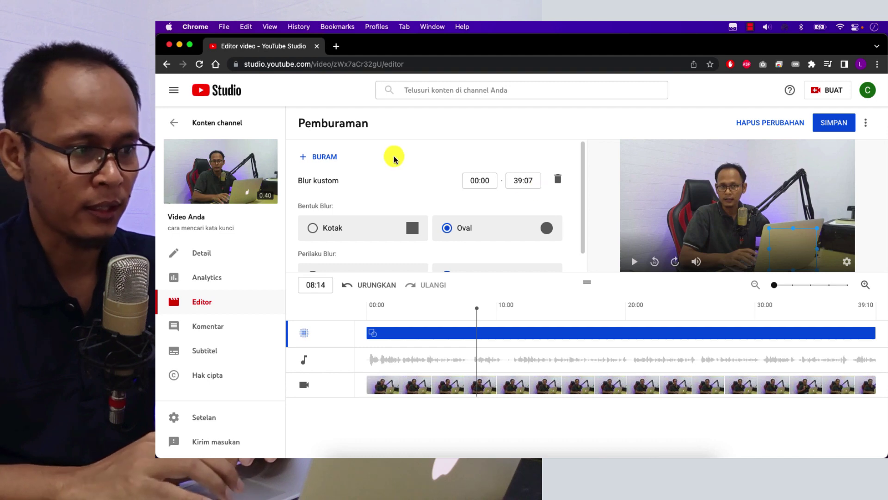
pyautogui.click(323, 155)
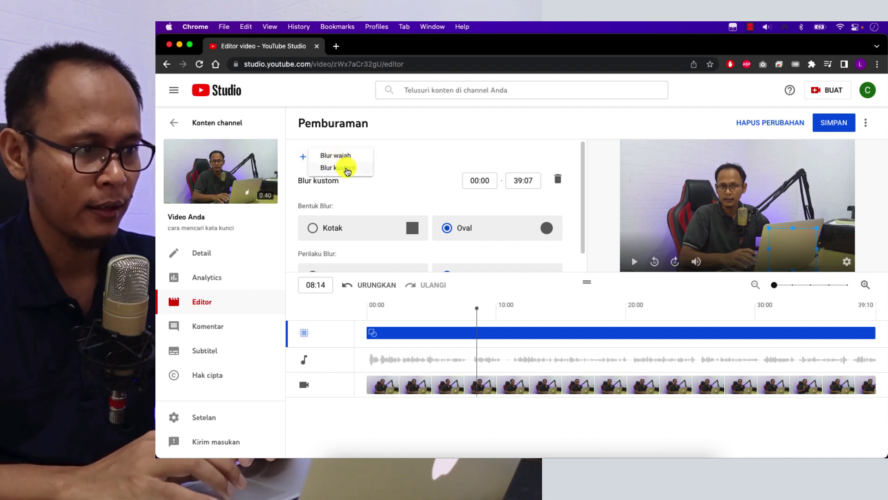
pyautogui.click(346, 169)
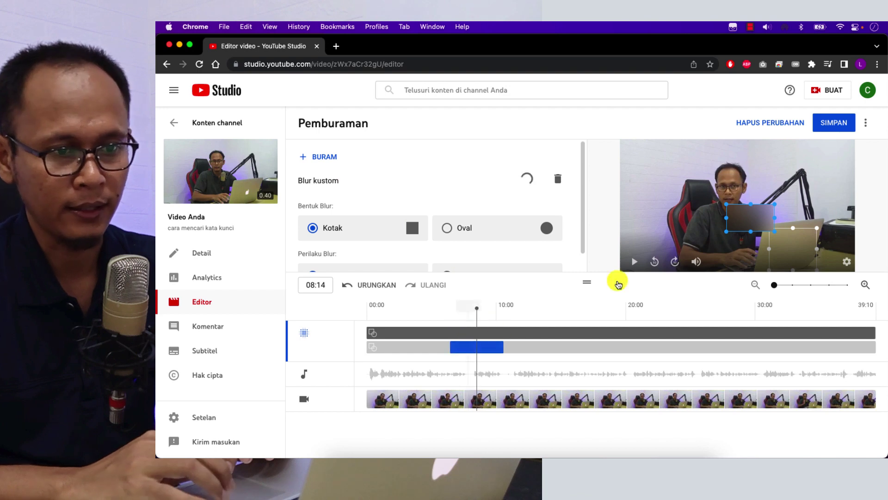
pyautogui.moveTo(740, 222); pyautogui.dragTo(727, 187)
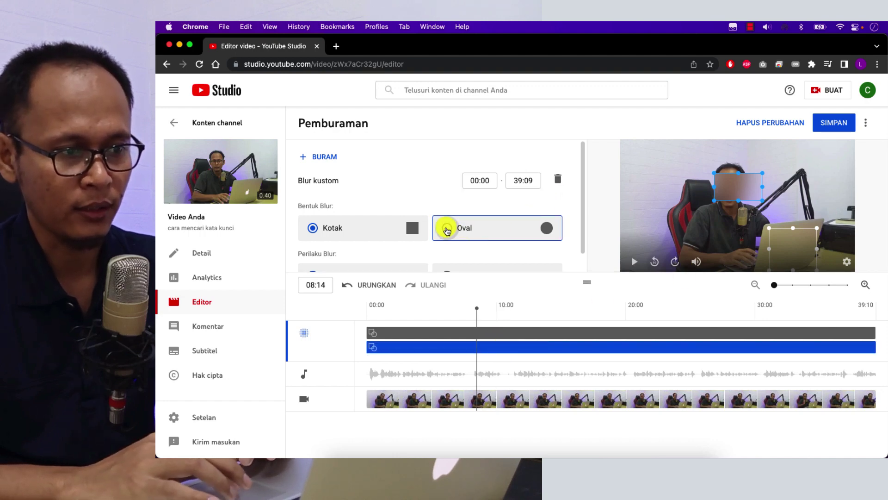
pyautogui.click(746, 177)
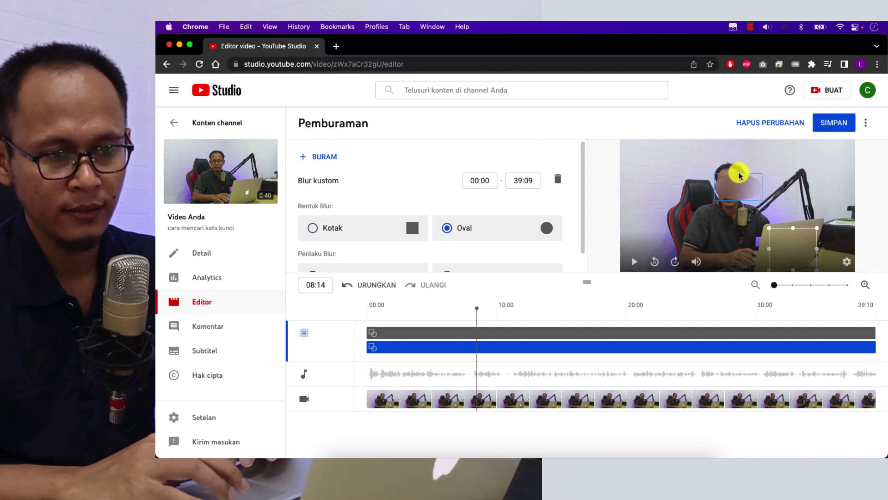
pyautogui.moveTo(740, 176); pyautogui.dragTo(737, 167)
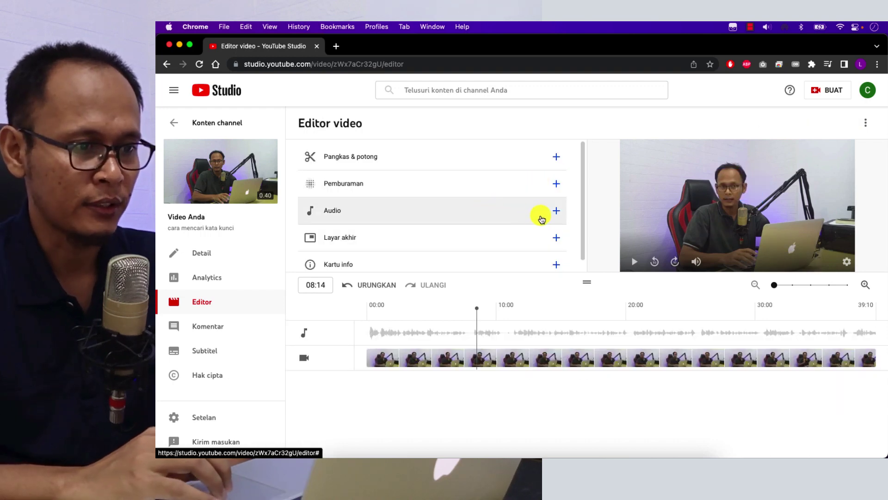
# Step: Browse the audio library's music and add the track "Summer Solstice on the June Planet" to the video
pyautogui.click(556, 213)
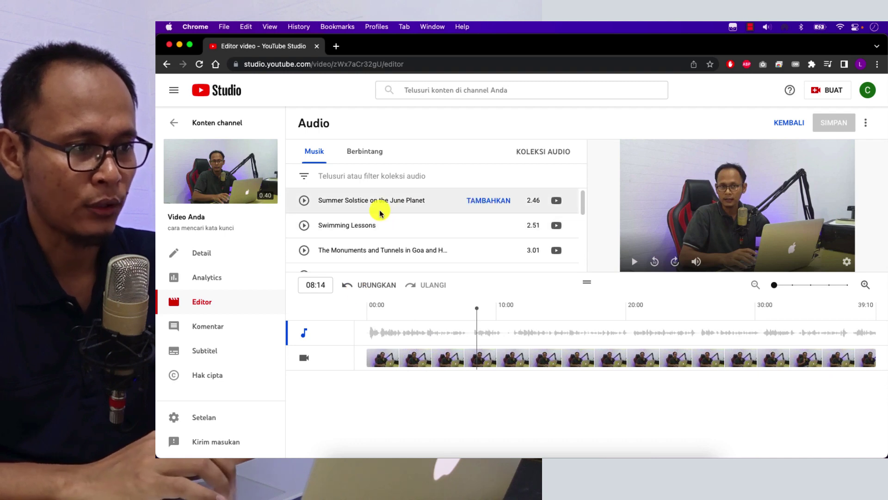
pyautogui.scroll(-3, 382, 223)
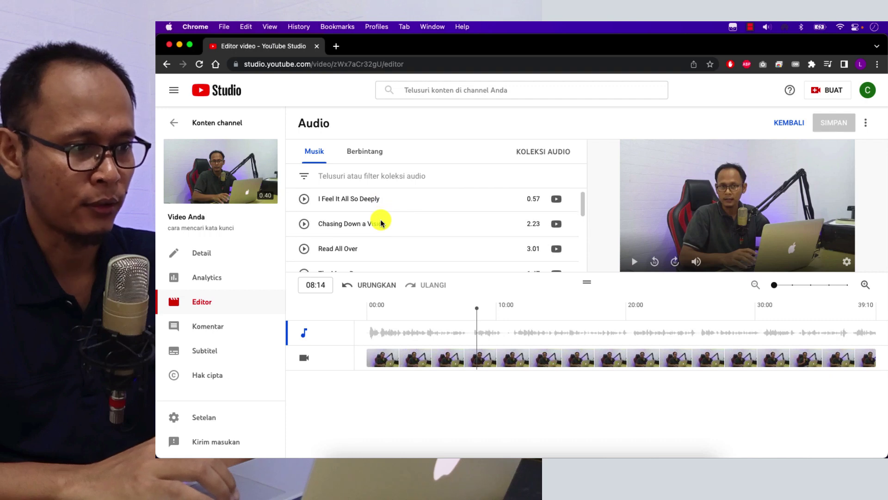
pyautogui.scroll(-5, 381, 223)
pyautogui.click(490, 200)
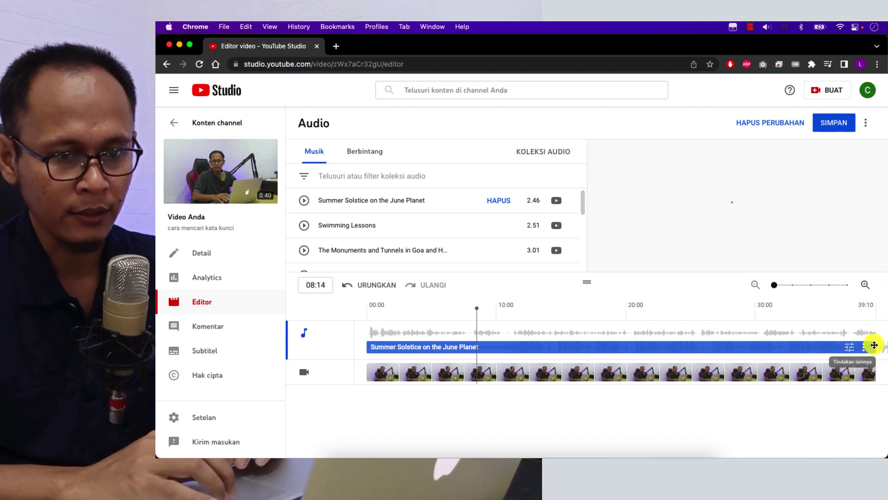
# Step: Shorten the added music track to end at about 33:00 on the timeline, and discard the audio changes
pyautogui.moveTo(873, 347); pyautogui.dragTo(795, 346)
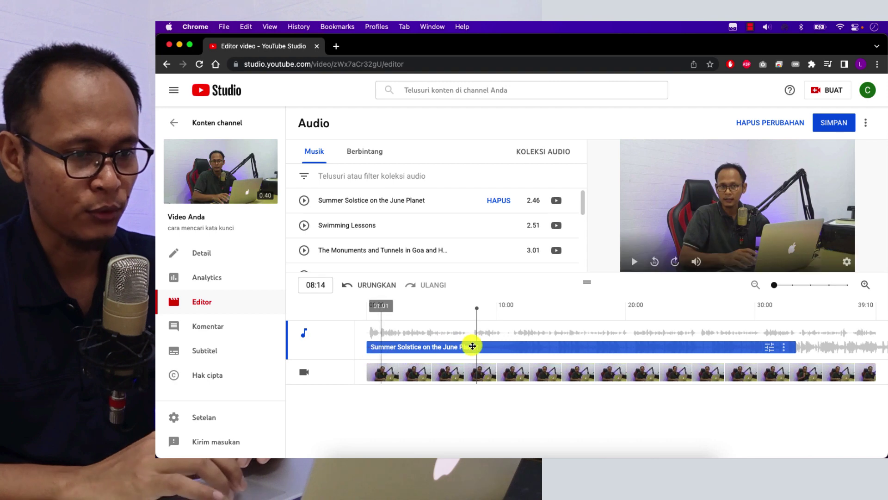
pyautogui.click(471, 345)
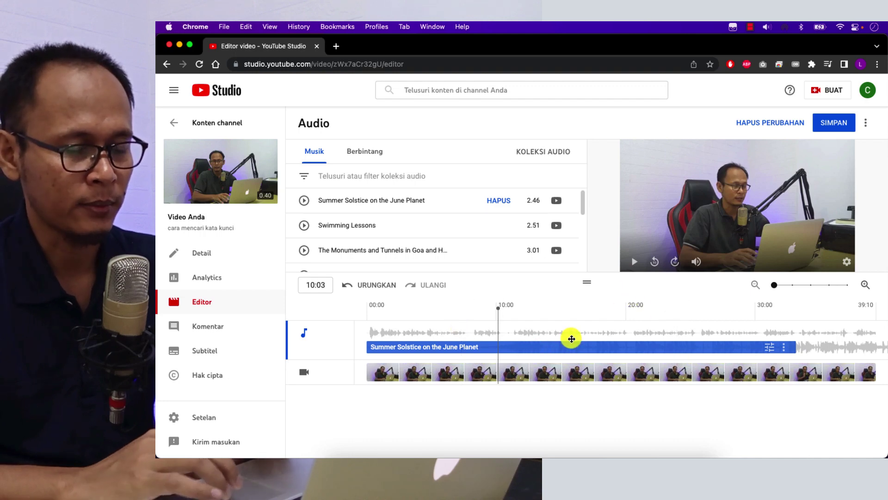
pyautogui.click(837, 131)
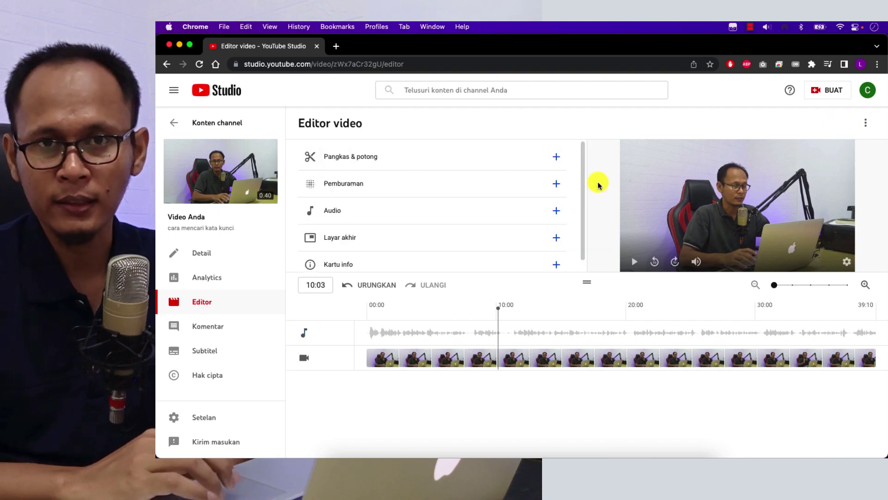